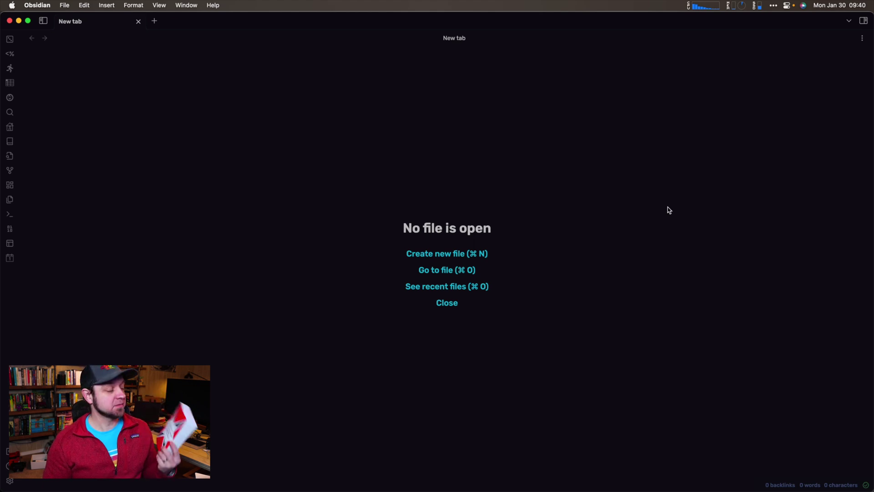
# Step: Create a new book note with Book Search for "the origins of totalitarianism", choosing the 1973 Hannah Arendt edition of The Origins of Totalitarianism
pyautogui.press('super+p')
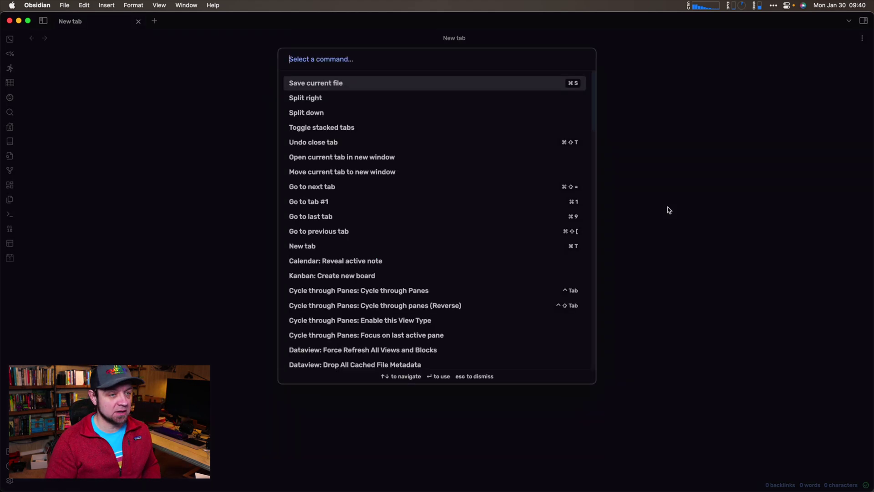
pyautogui.write('book')
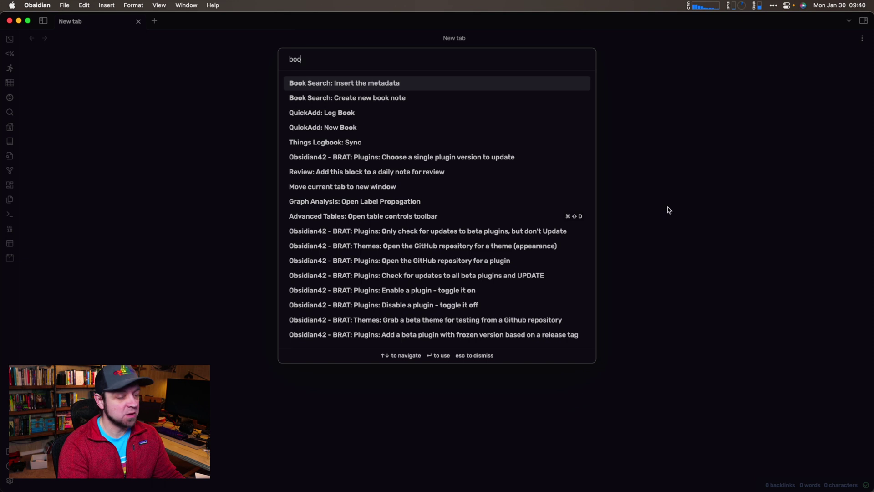
pyautogui.press('Down')
pyautogui.press('Return')
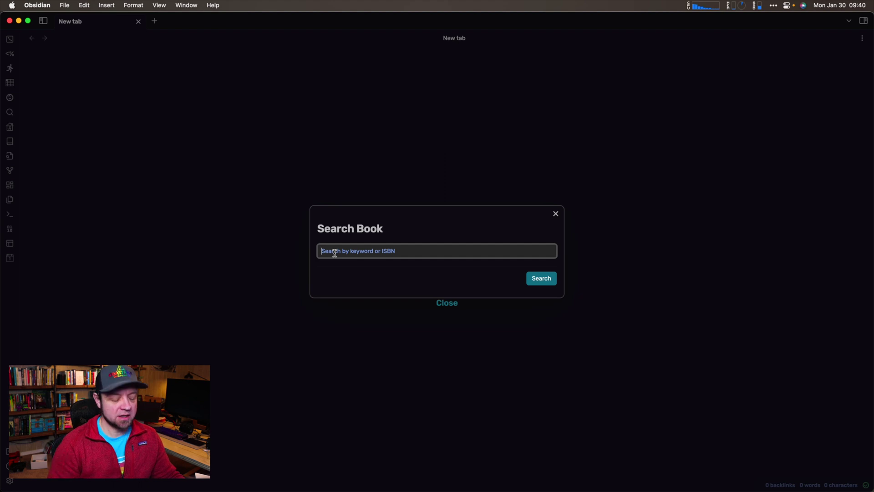
pyautogui.write('the orig')
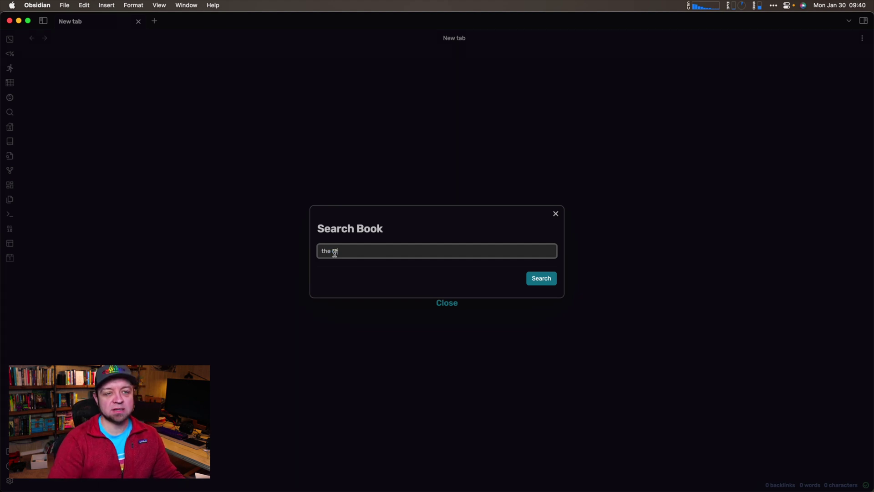
pyautogui.write('ins of to')
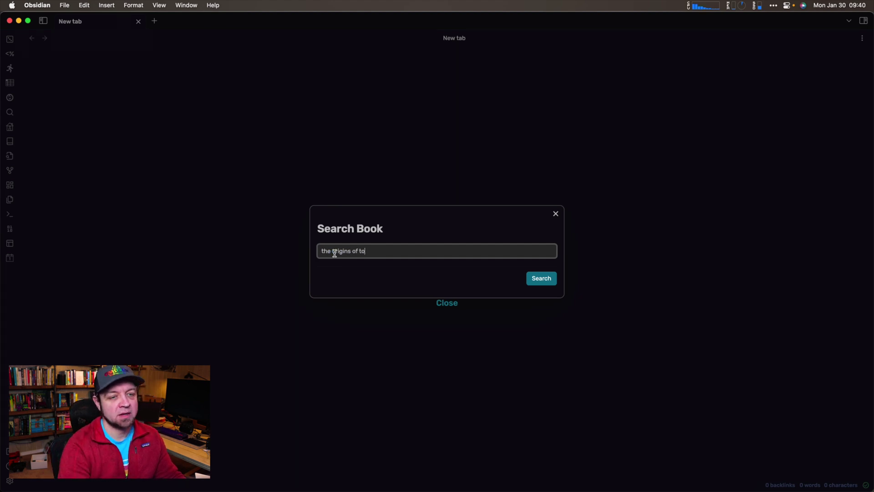
pyautogui.write('talitarianism')
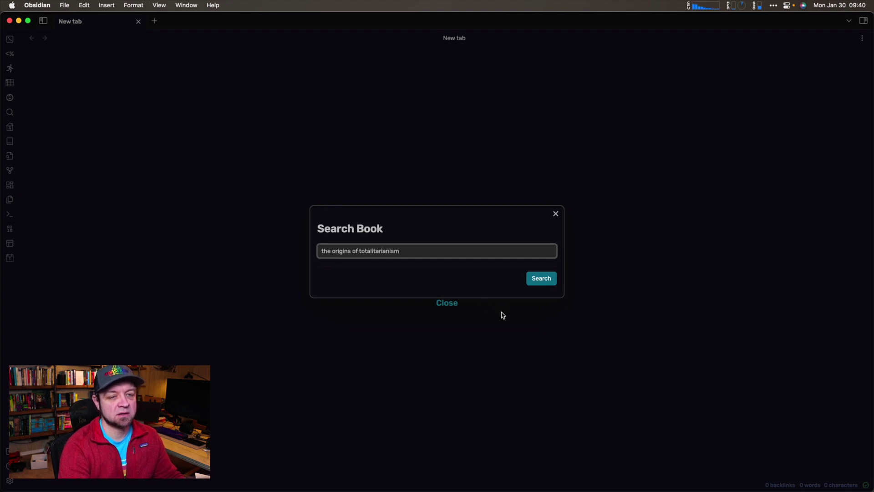
pyautogui.click(550, 280)
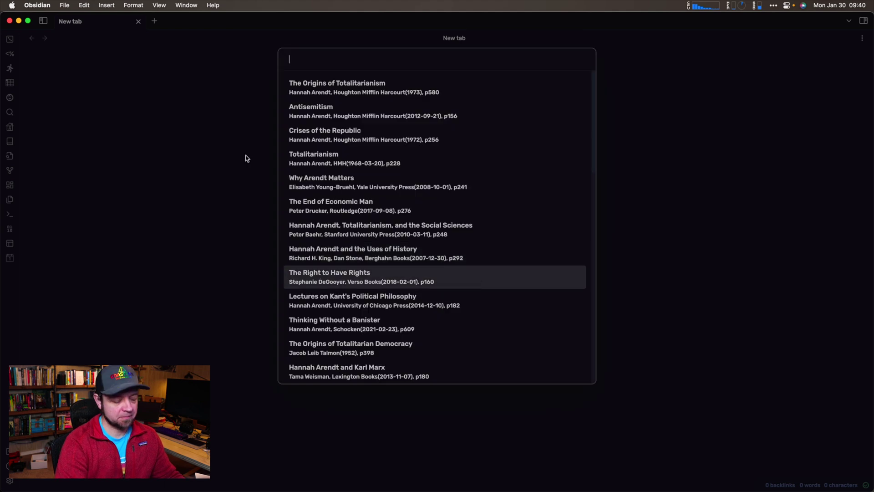
pyautogui.click(338, 88)
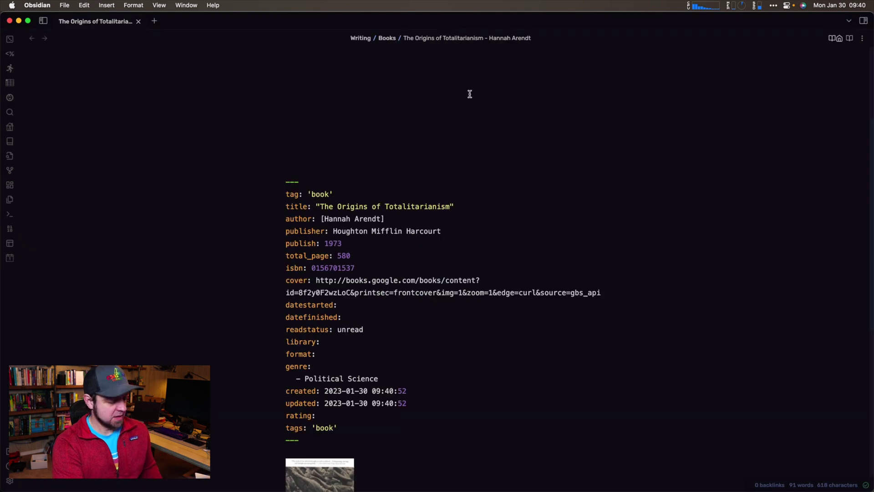
# Step: Clear the readstatus value in the book note's frontmatter and enter it again as unread
pyautogui.scroll(-3, 439, 294)
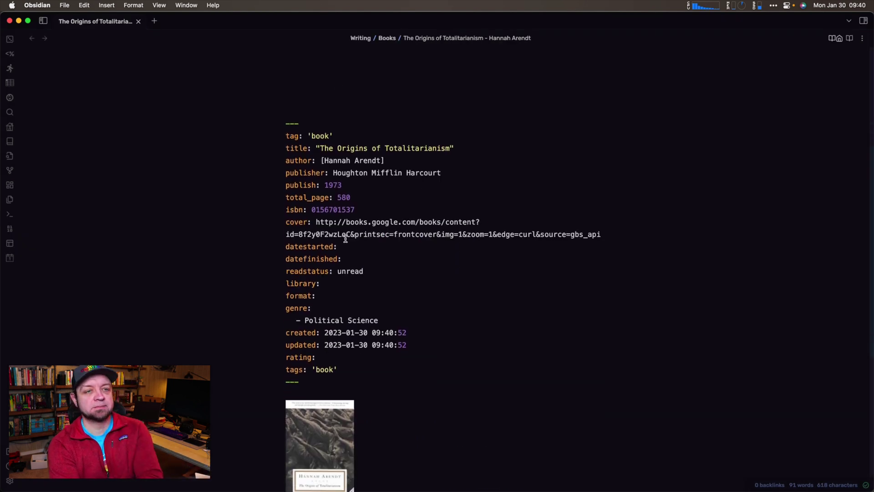
pyautogui.click(377, 270)
pyautogui.press('BackSpace')
pyautogui.press('BackSpace')
pyautogui.press('BackSpace')
pyautogui.press('BackSpace')
pyautogui.press('BackSpace')
pyautogui.press('BackSpace')
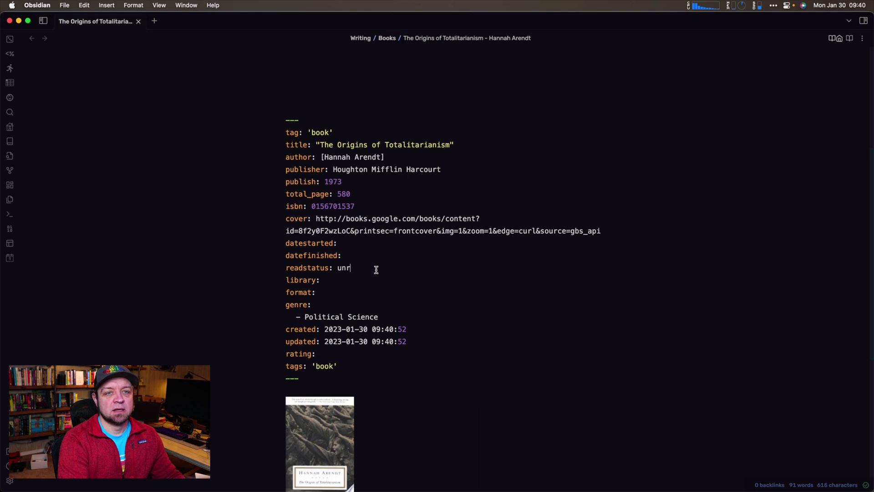
pyautogui.write('unread')
# Step: Set library to owned and format to softcover in the book note's frontmatter
pyautogui.press('Down')
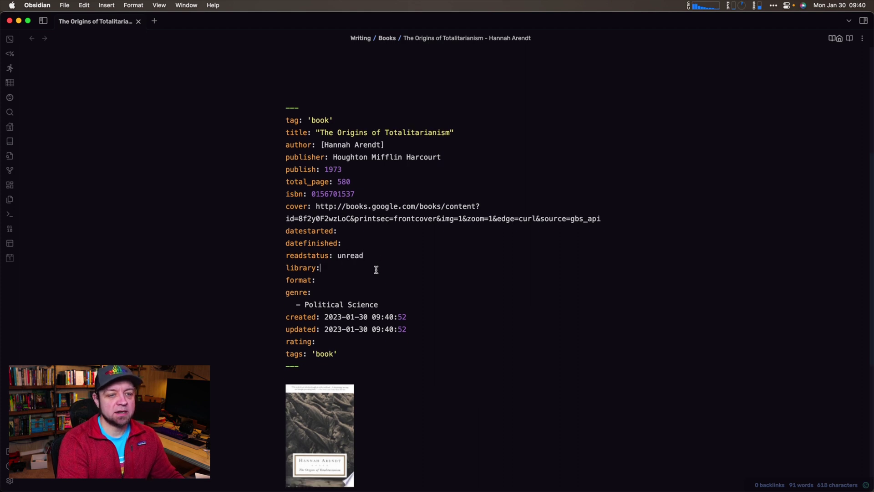
pyautogui.write('owned')
pyautogui.press('Down')
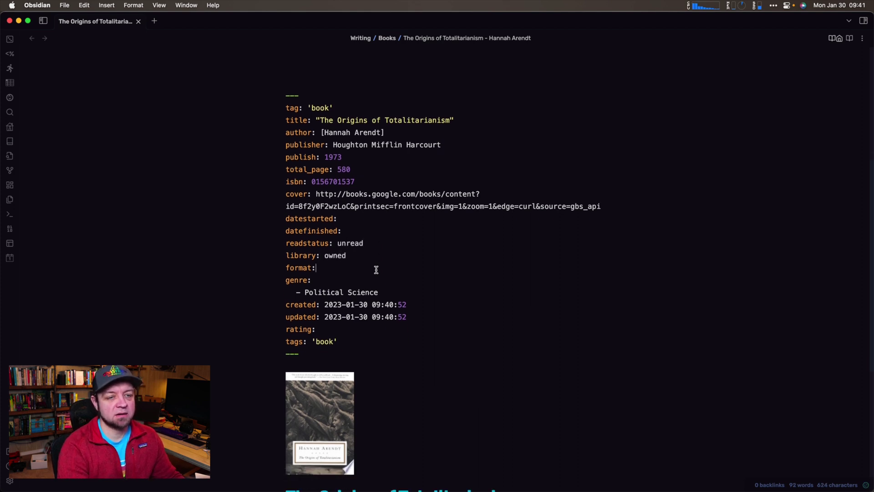
pyautogui.write('sof')
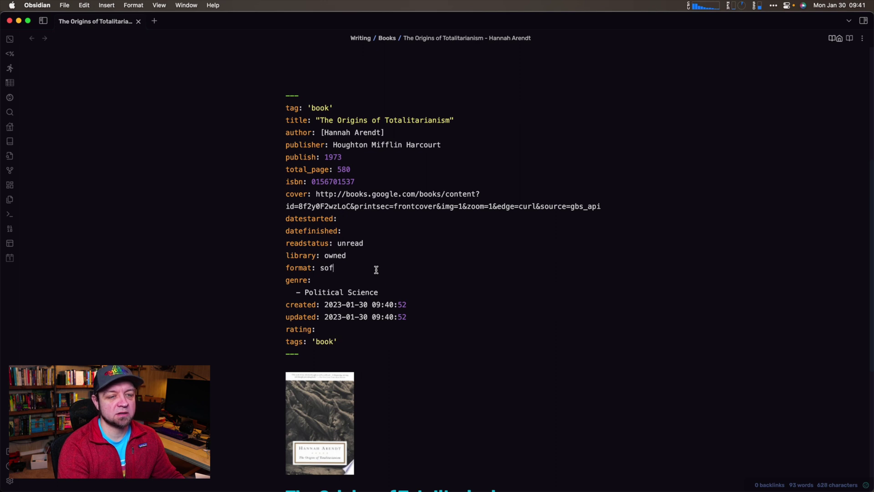
pyautogui.write('tcover')
pyautogui.press('Down')
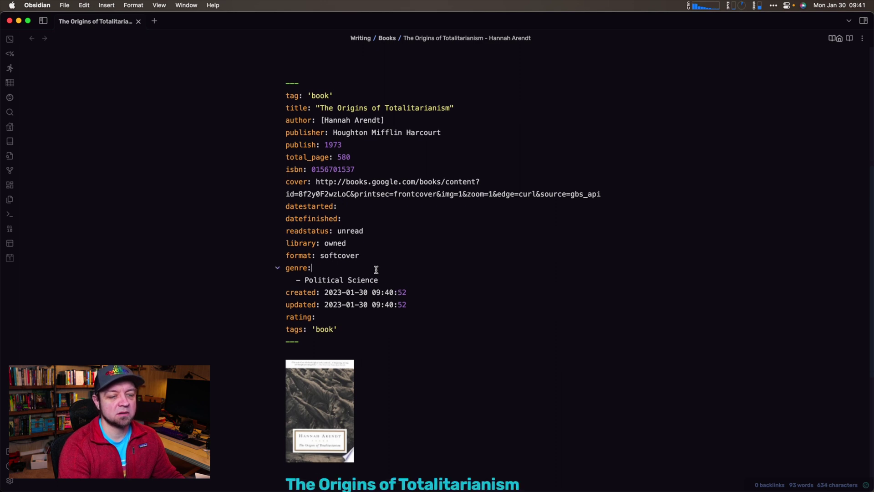
pyautogui.scroll(-5, 403, 346)
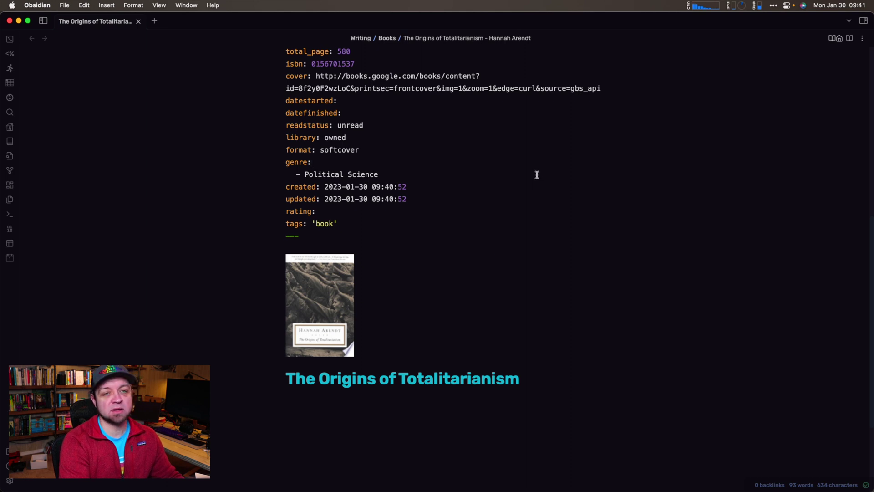
# Step: Open the Inbox/Dashboard note and review the Current Books and Read Books sections
pyautogui.press('super+o')
pyautogui.write('dash')
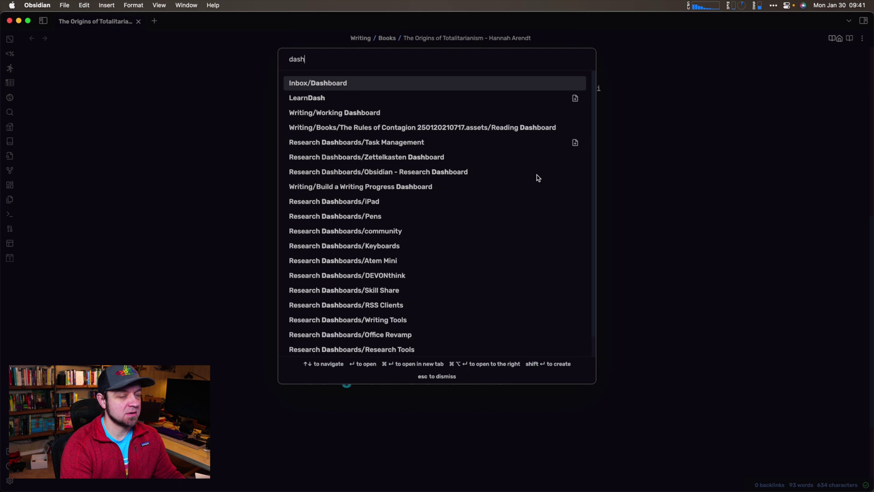
pyautogui.press('Return')
pyautogui.scroll(-15, 498, 216)
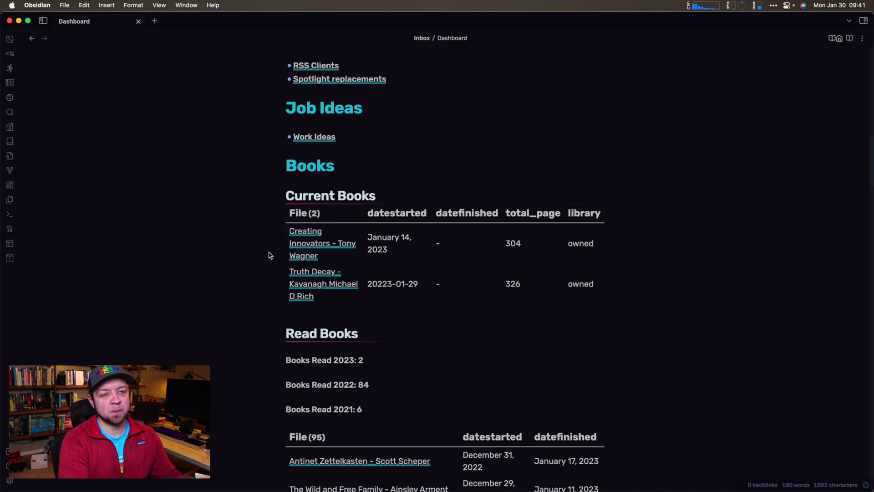
pyautogui.moveTo(270, 303); pyautogui.dragTo(296, 273)
pyautogui.click(269, 306)
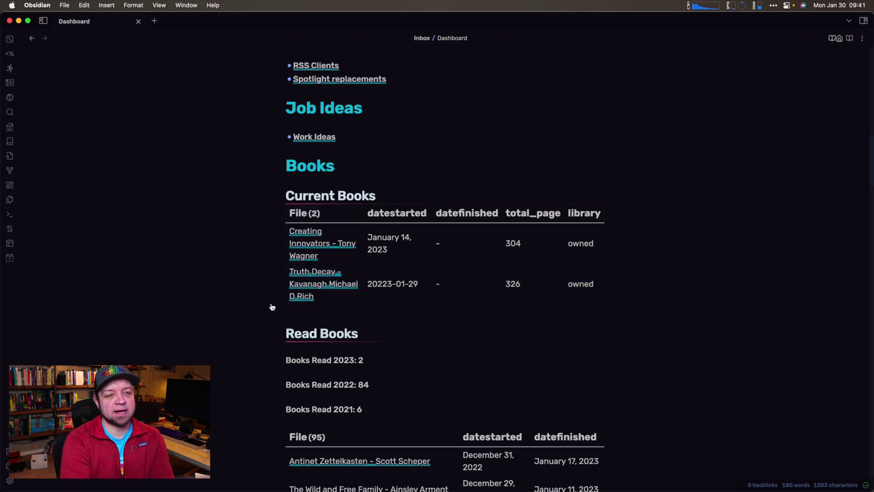
pyautogui.scroll(-1, 269, 299)
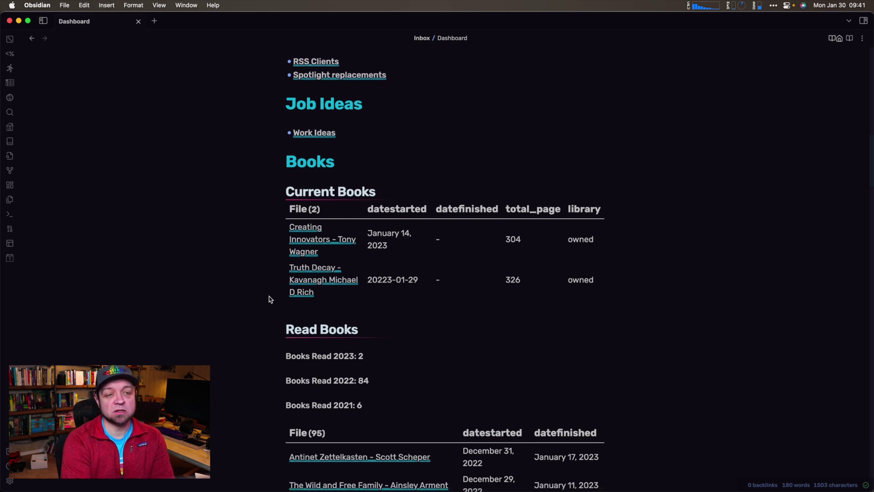
pyautogui.scroll(-5, 352, 363)
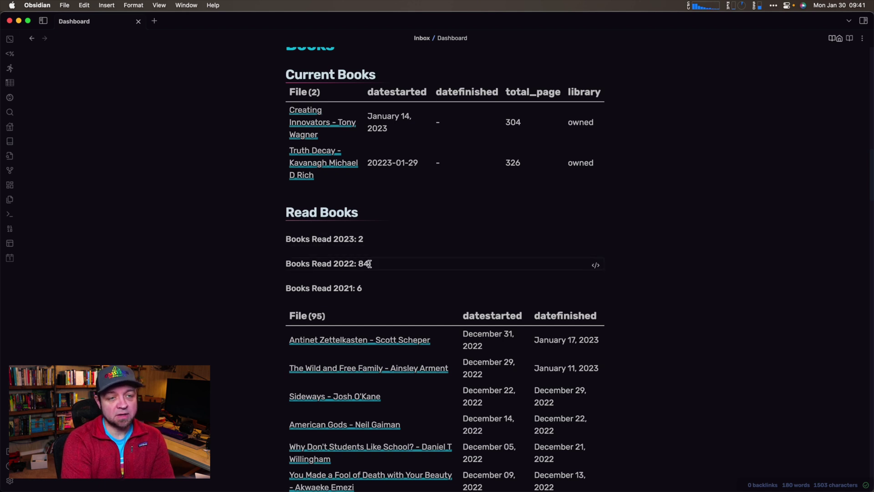
# Step: Examine the tracker code block behind the 2023 books-read count under Read Books, and leave it as rendered text
pyautogui.click(372, 214)
pyautogui.press('Down')
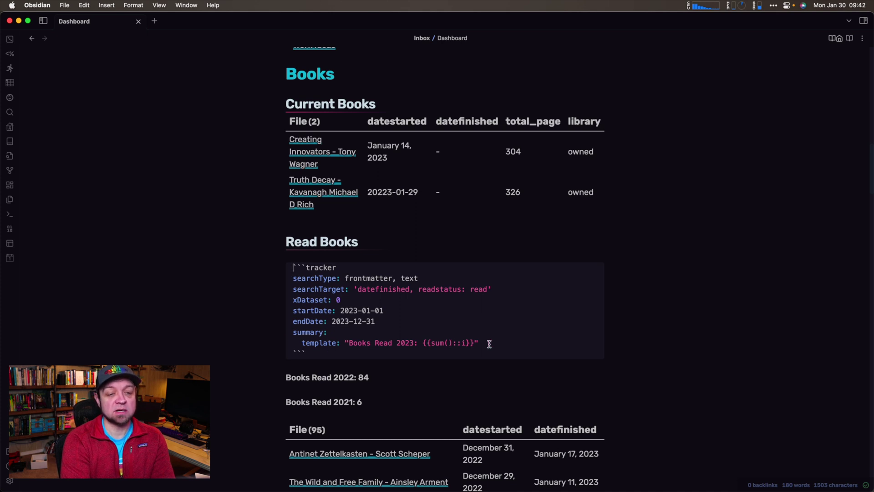
pyautogui.click(390, 236)
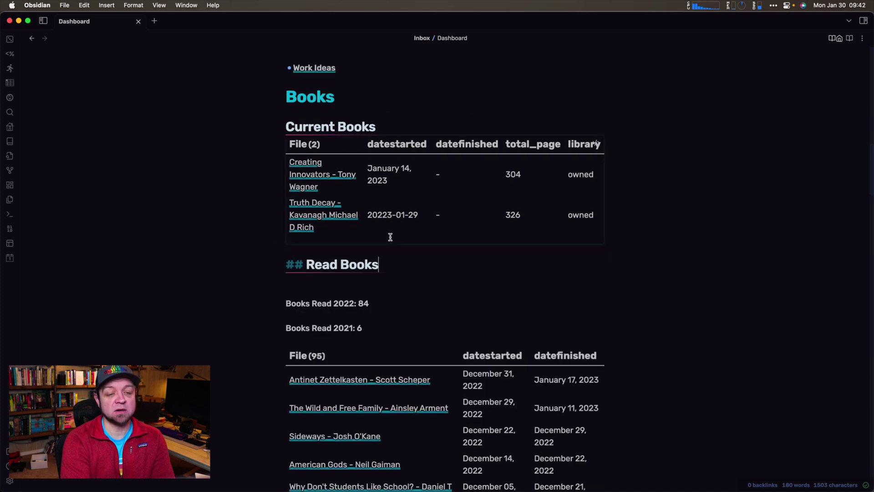
pyautogui.scroll(-3, 383, 244)
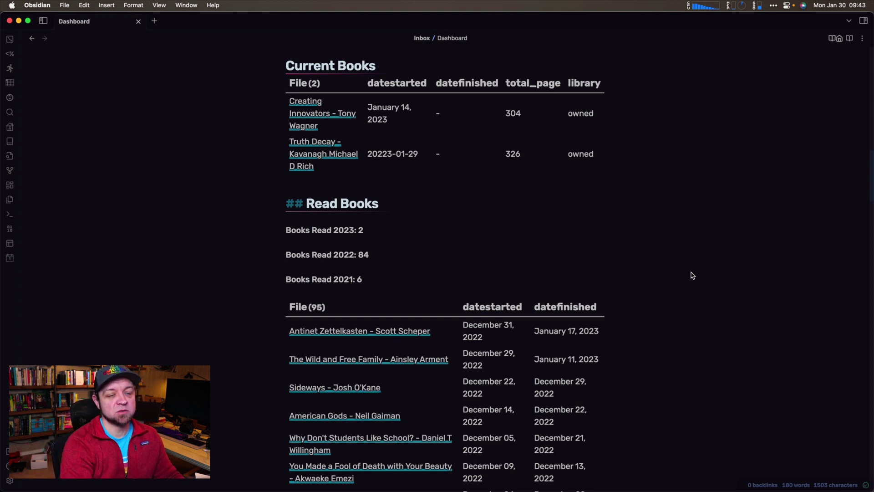
# Step: Open the Truth Decay book note from Writing/Books and look over its frontmatter and cover
pyautogui.press('super+o')
pyautogui.write('truth')
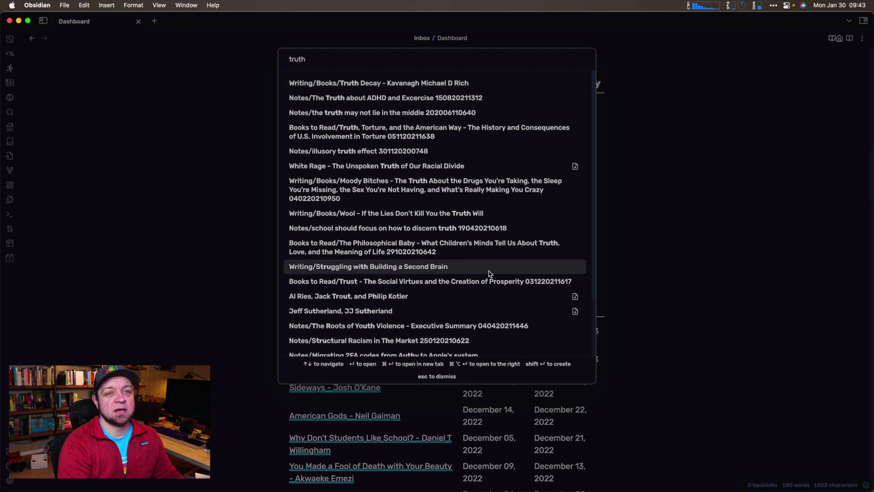
pyautogui.click(355, 87)
pyautogui.scroll(-10, 629, 336)
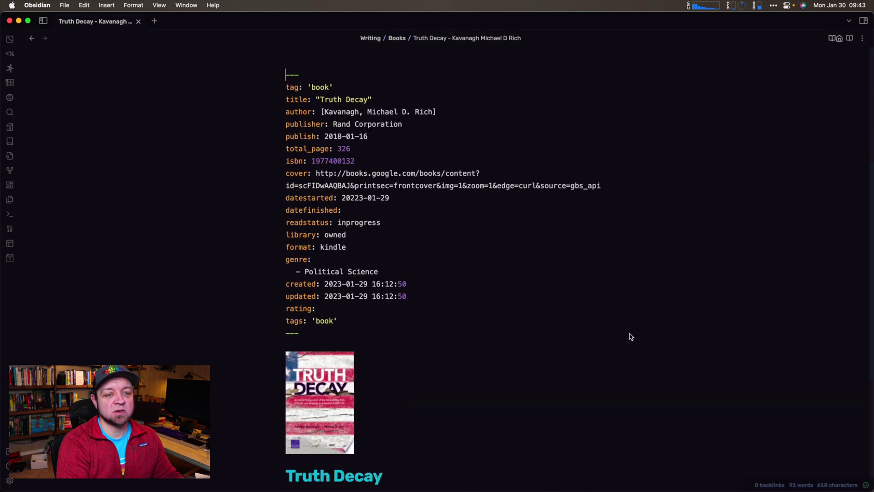
pyautogui.scroll(3, 490, 283)
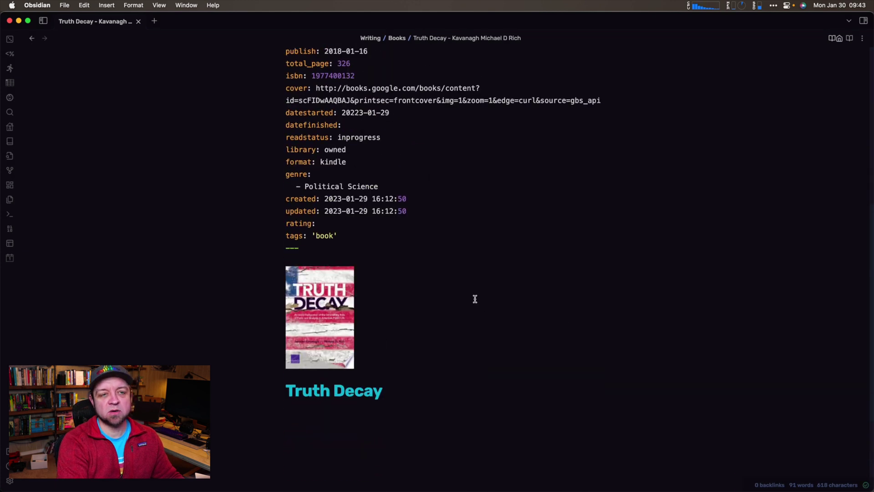
# Step: Start a sync of the Readwise data in the Readwise Official plugin settings, and close the settings
pyautogui.press('super+comma')
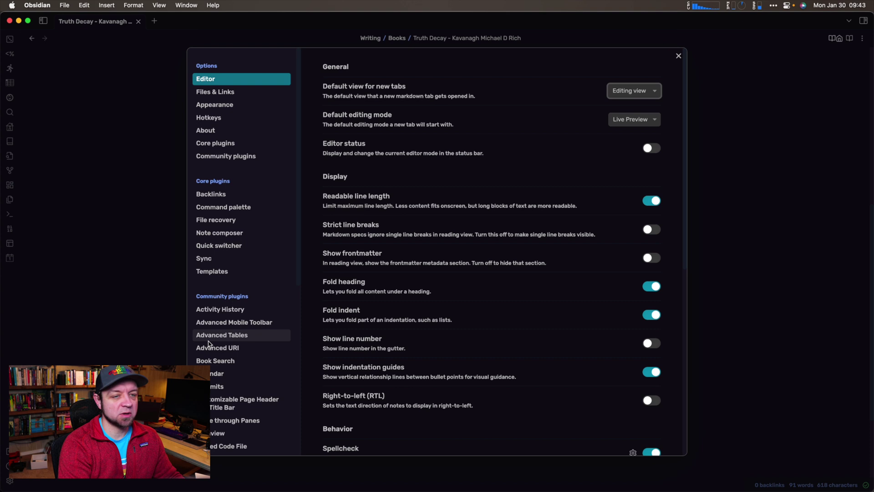
pyautogui.scroll(-3, 207, 345)
pyautogui.scroll(-4, 209, 344)
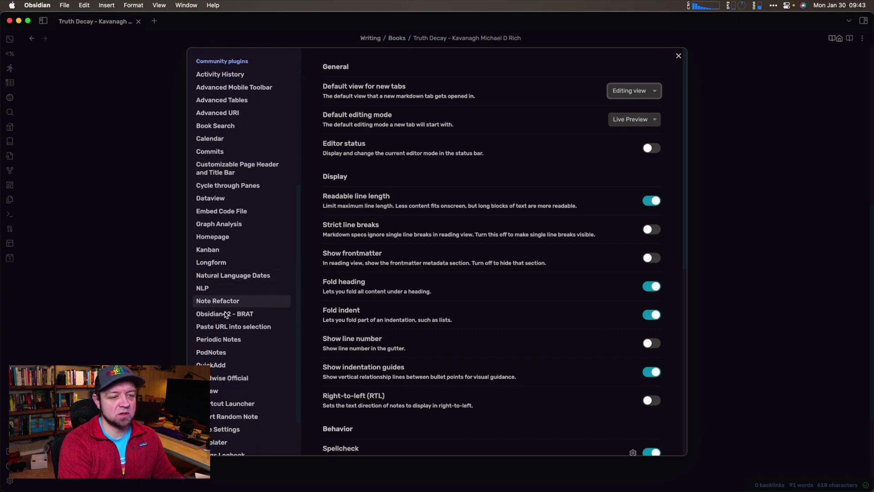
pyautogui.click(215, 376)
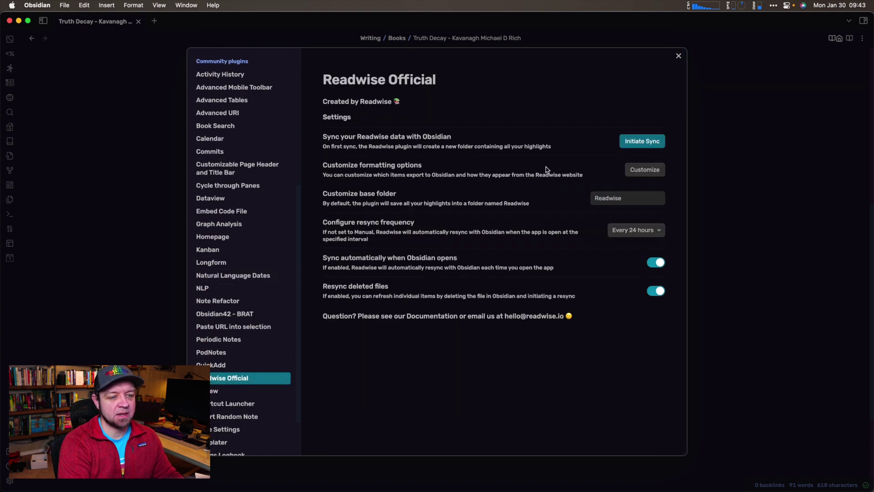
pyautogui.click(638, 141)
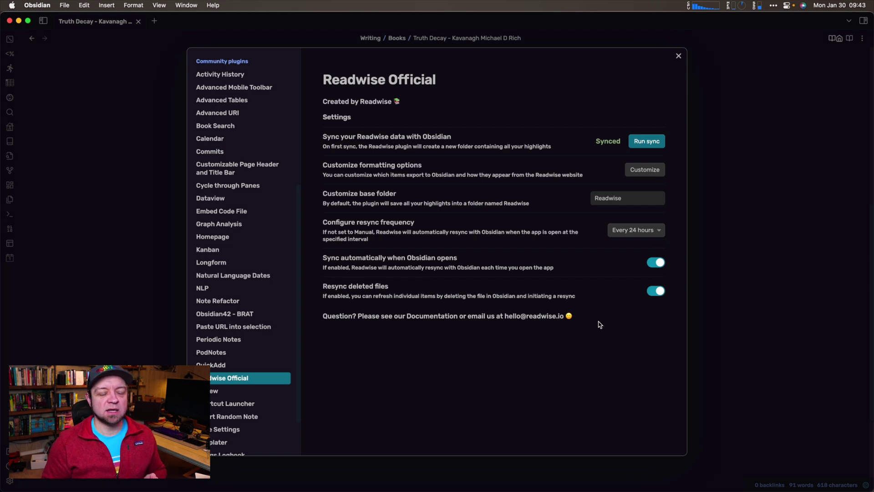
pyautogui.click(679, 56)
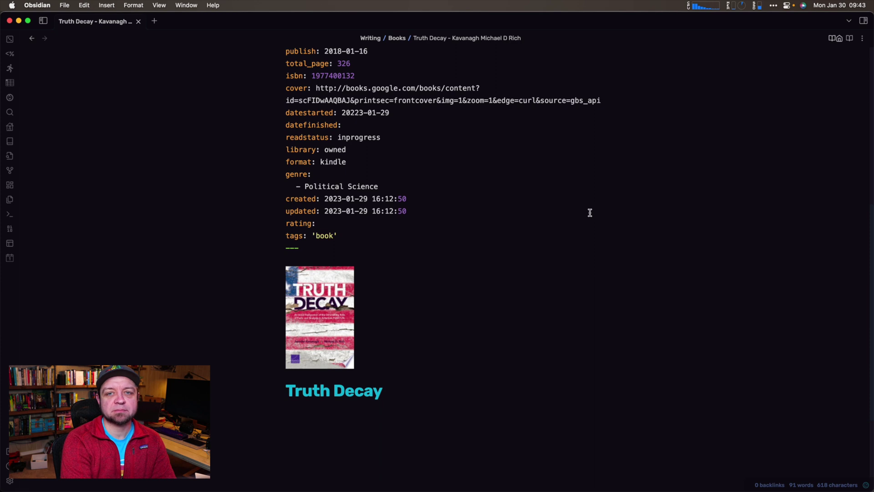
# Step: Search the vault's notes for "truth deca" from a new tab
pyautogui.press('super+t')
pyautogui.press('super+o')
pyautogui.write('tru')
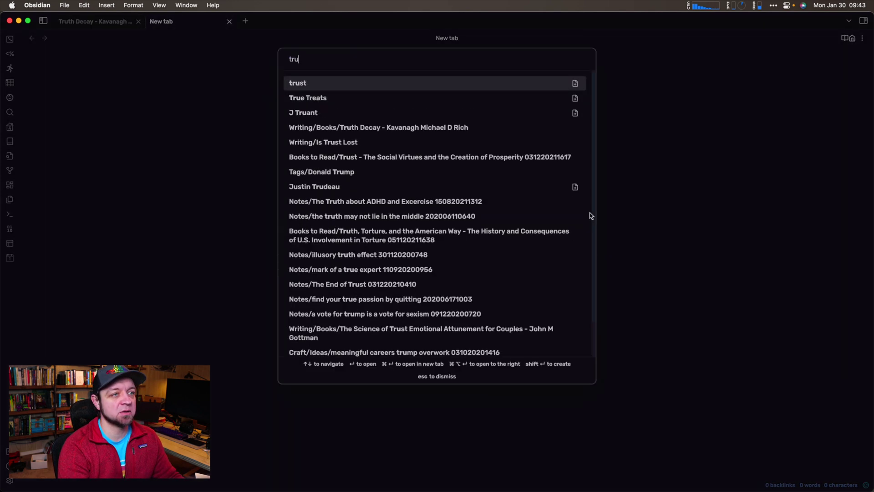
pyautogui.write('th deca')
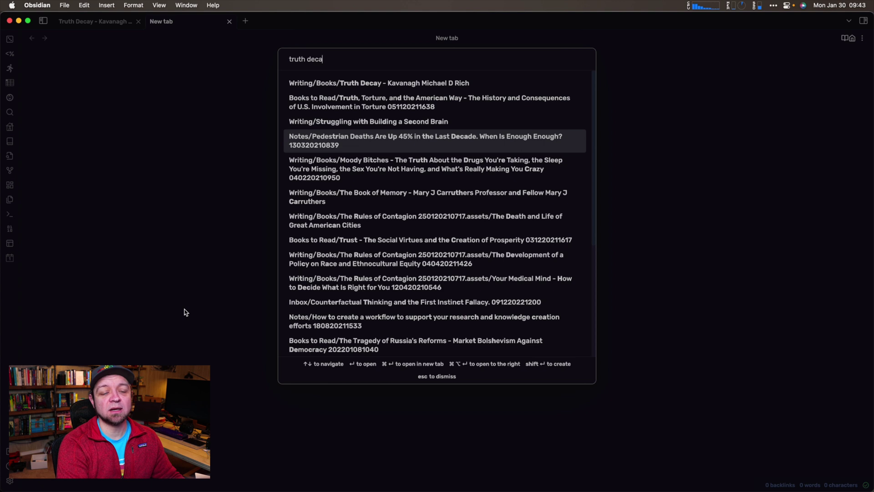
# Step: Search the vault for "antinet" instead, open the Readwise/Books note Antinet Zettelkasten, and look over its metadata and highlights
pyautogui.press('super+a')
pyautogui.write('anti')
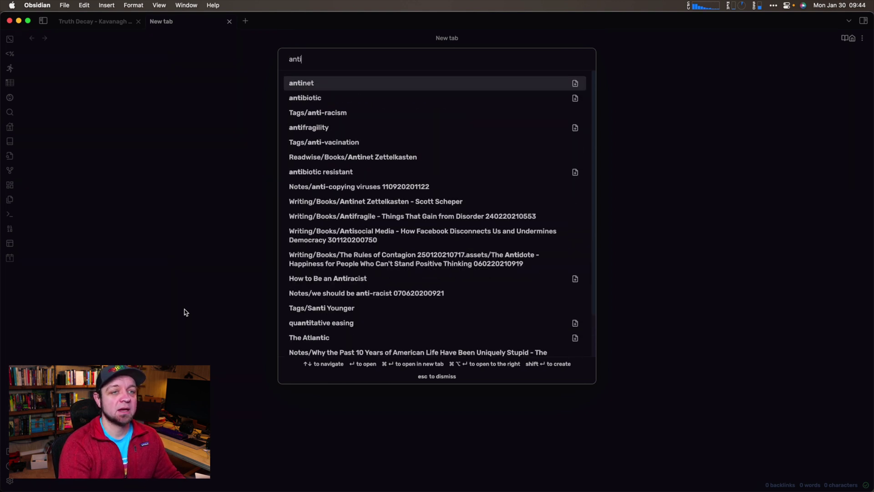
pyautogui.write('net')
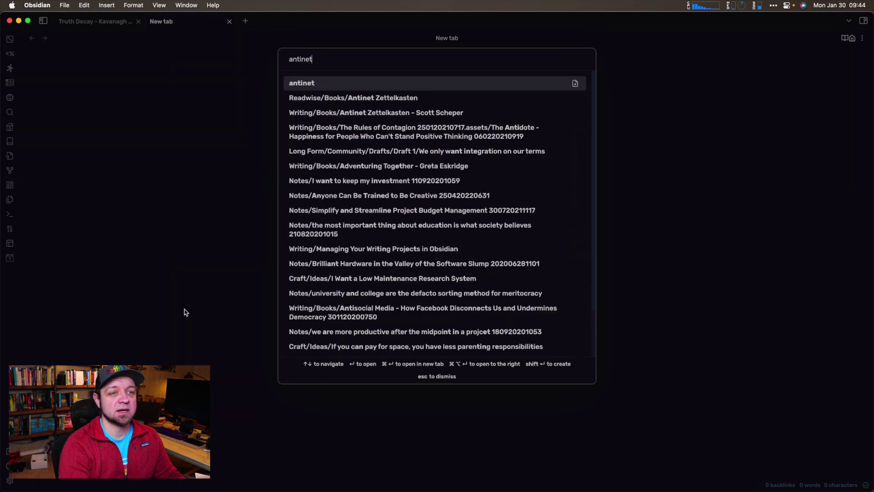
pyautogui.click(326, 101)
pyautogui.scroll(-10, 445, 283)
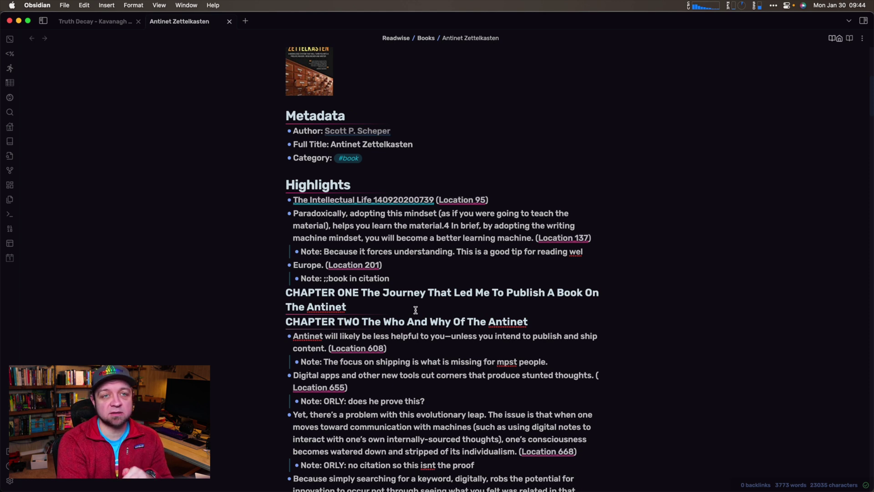
# Step: Open the Antinet Zettelkasten note from Writing/Books in a new tab by searching for "antinet"
pyautogui.press('super+t')
pyautogui.press('super+o')
pyautogui.write('anti')
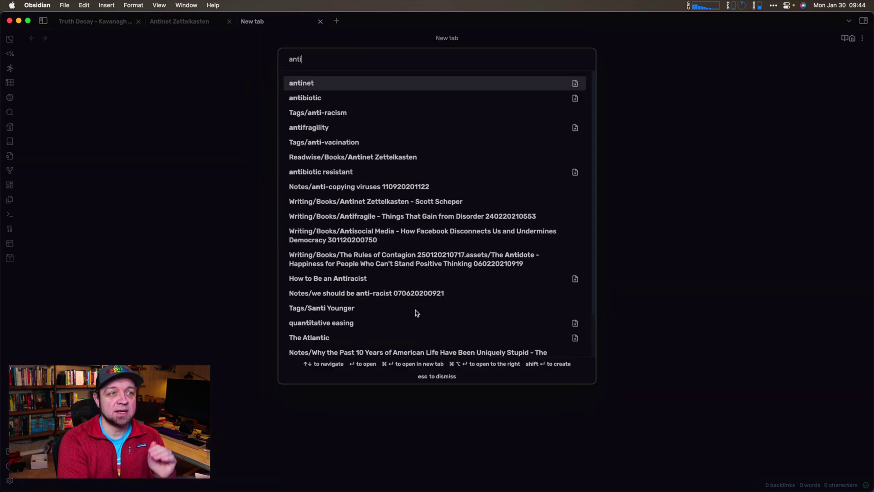
pyautogui.write('net')
pyautogui.press('Down')
pyautogui.press('Down')
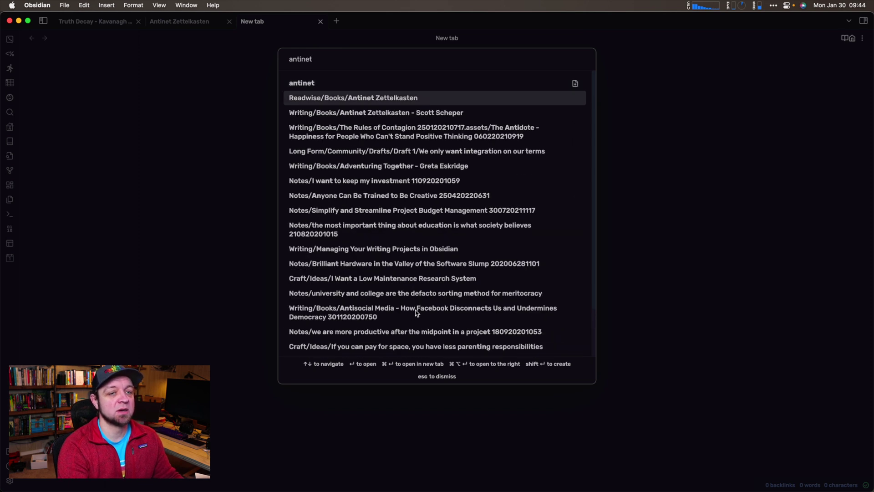
pyautogui.press('Return')
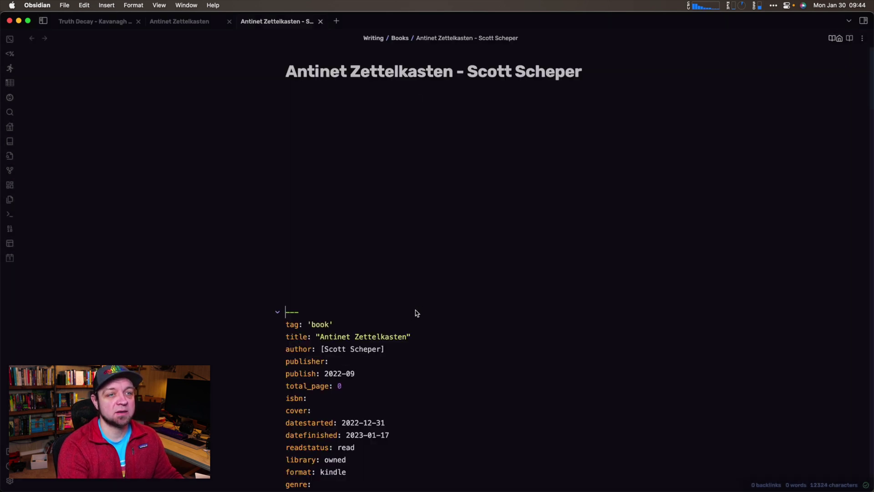
# Step: Read through the Antinet Zettelkasten review, including the sections Points I Agree With and Scott's Reaching
pyautogui.scroll(-10, 525, 368)
pyautogui.scroll(-4, 496, 404)
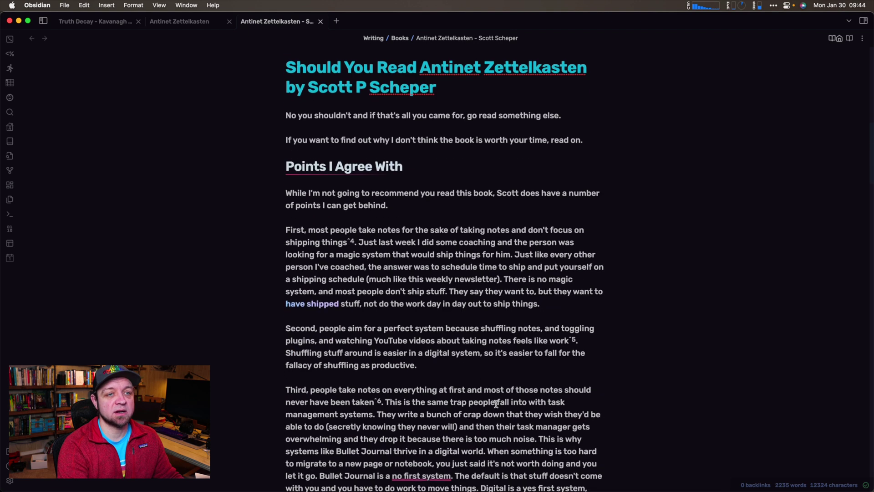
pyautogui.scroll(-2, 497, 404)
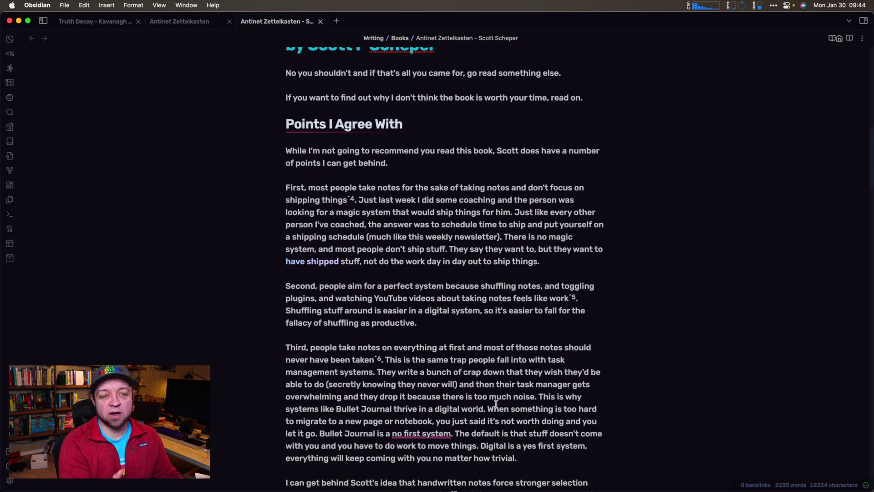
pyautogui.scroll(-15, 497, 404)
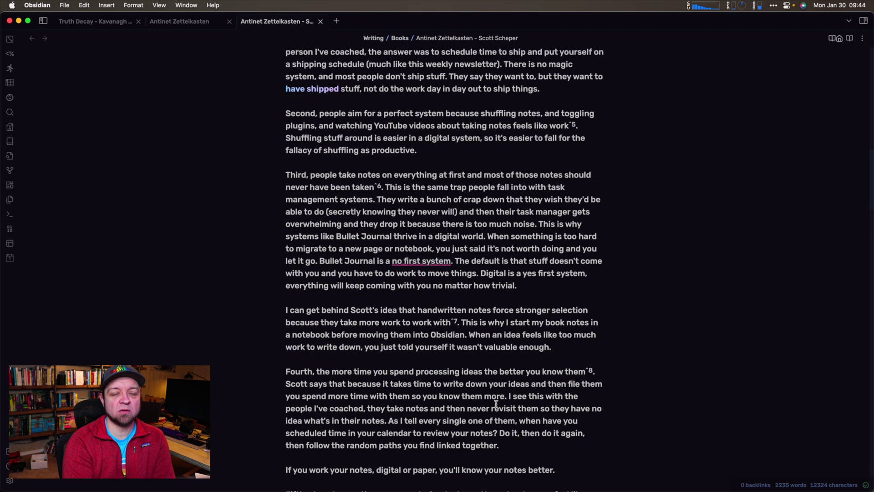
pyautogui.scroll(-3, 520, 397)
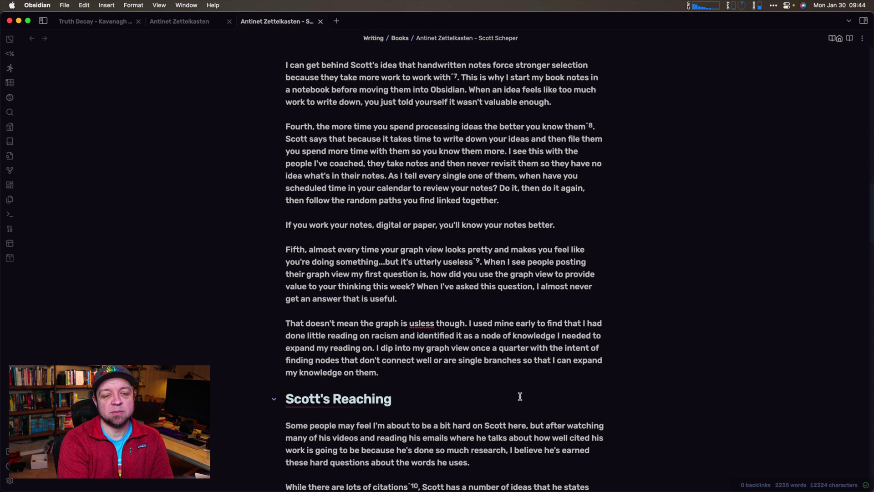
pyautogui.scroll(-11, 504, 401)
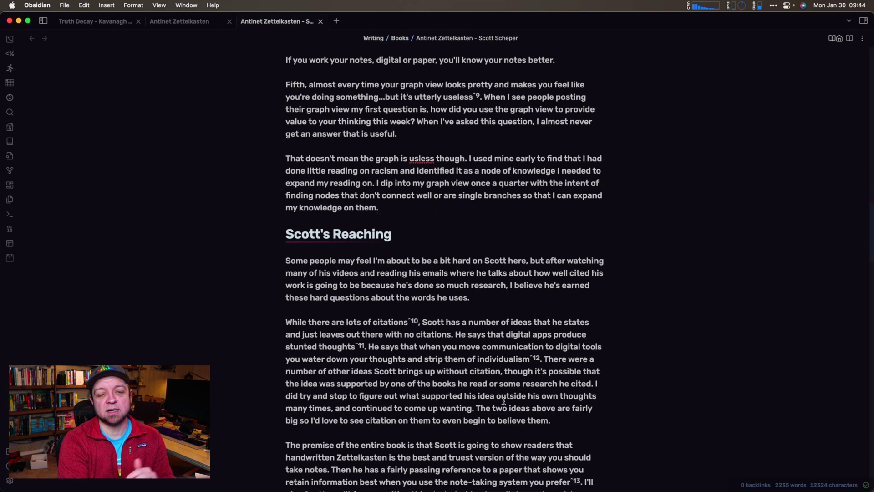
pyautogui.scroll(-2, 503, 401)
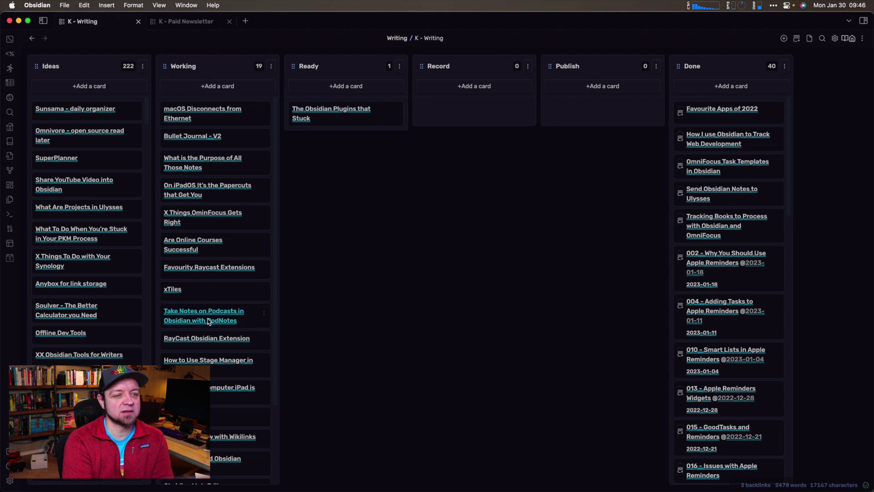
# Step: On the K - Writing board, move xTiles, RayCast Obsidian Extension, How to Use Stage Manager in iPadOS 16 and macOS Disconnects from Ethernet from Working to Ideas
pyautogui.moveTo(217, 296); pyautogui.dragTo(86, 306)
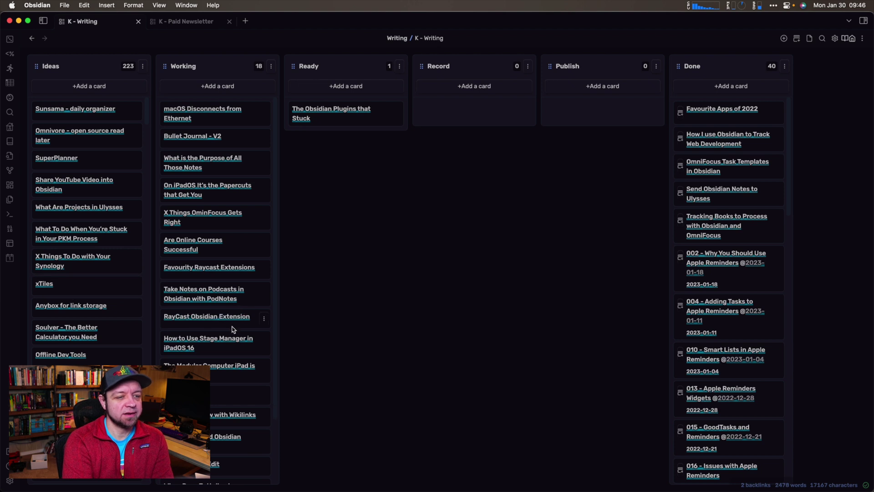
pyautogui.moveTo(232, 328); pyautogui.dragTo(86, 307)
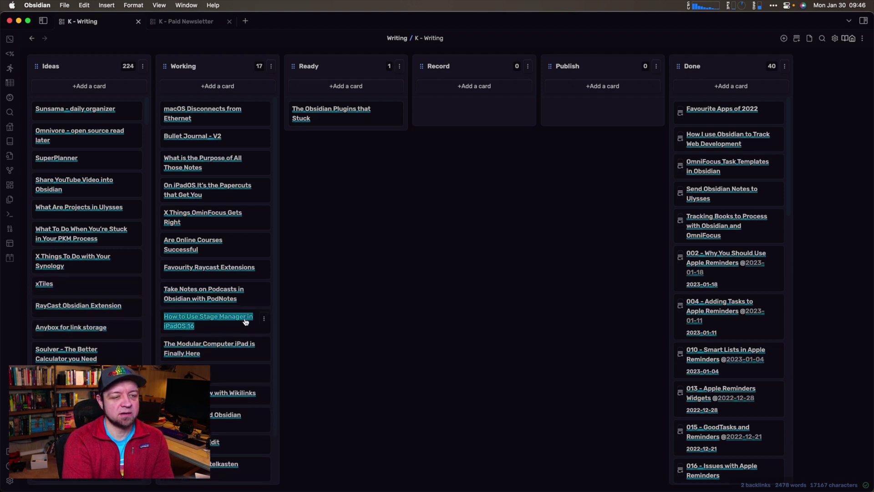
pyautogui.click(229, 327)
pyautogui.moveTo(229, 327); pyautogui.dragTo(102, 296)
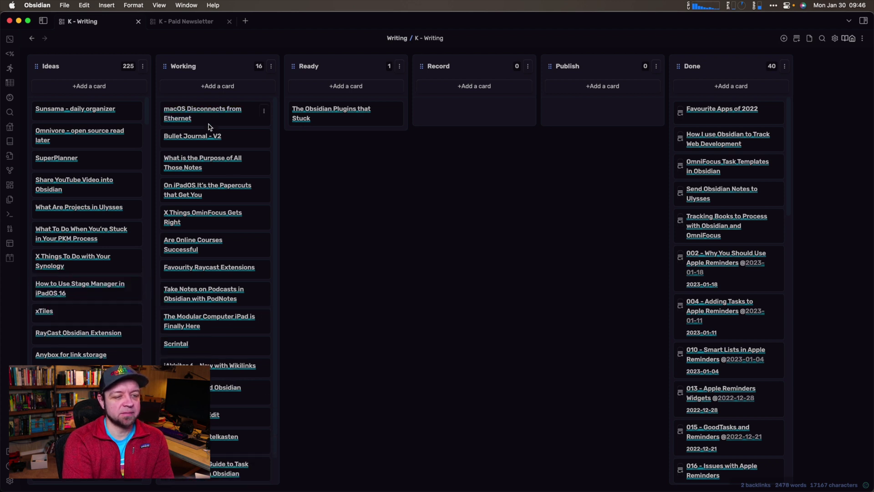
pyautogui.moveTo(212, 122); pyautogui.dragTo(83, 297)
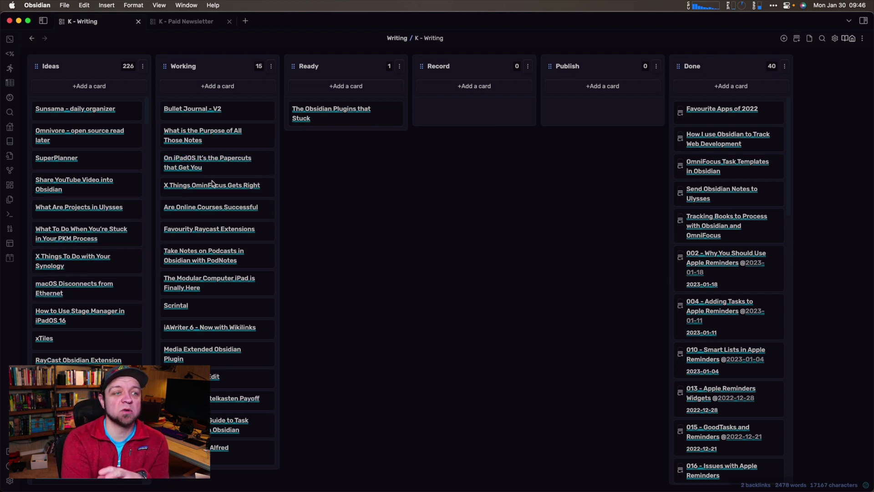
# Step: Move the X Things OminFocus Gets Right card to the top of the Working lane
pyautogui.moveTo(226, 194); pyautogui.dragTo(219, 122)
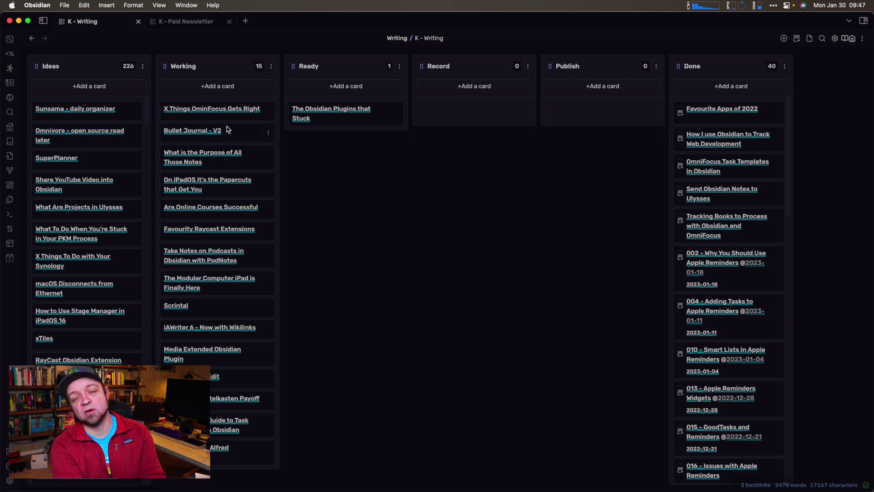
pyautogui.doubleClick(356, 108)
pyautogui.press('super+a')
pyautogui.click(355, 110)
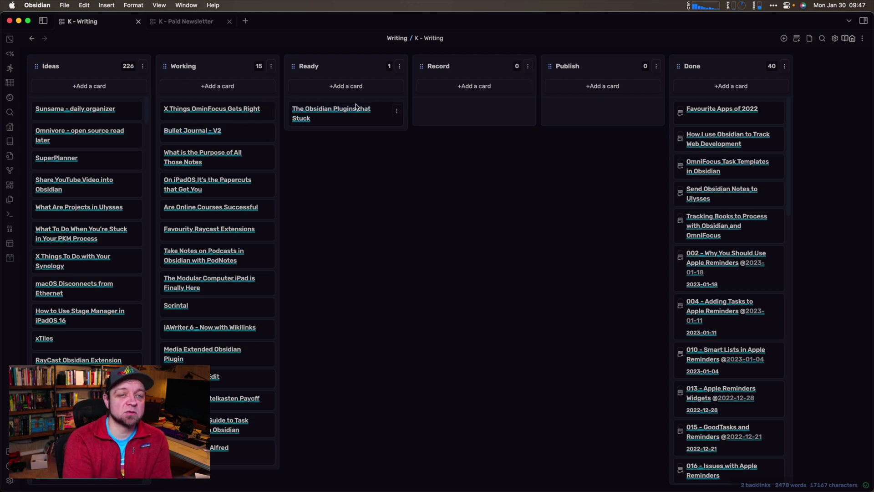
pyautogui.press('super+a')
pyautogui.press('Escape')
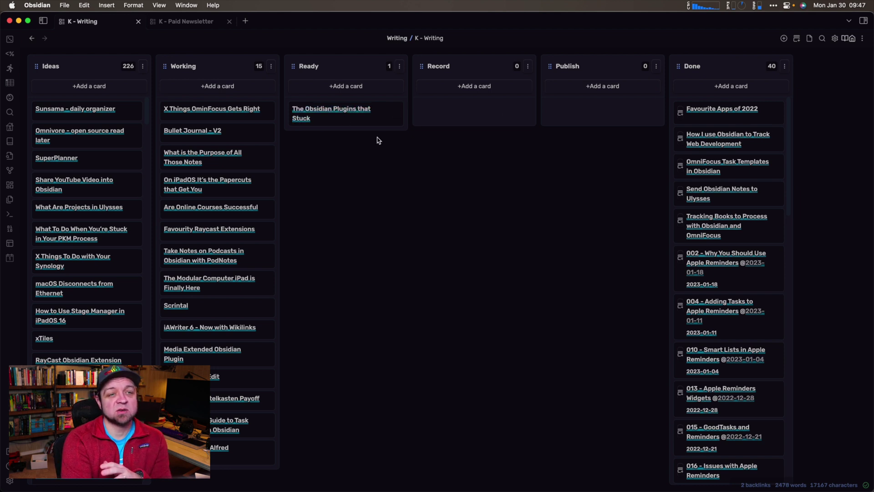
# Step: From the K - Paid Newsletter board, open We Do Not Care About Our Children, examine its research links and School section, and return to the board
pyautogui.click(187, 21)
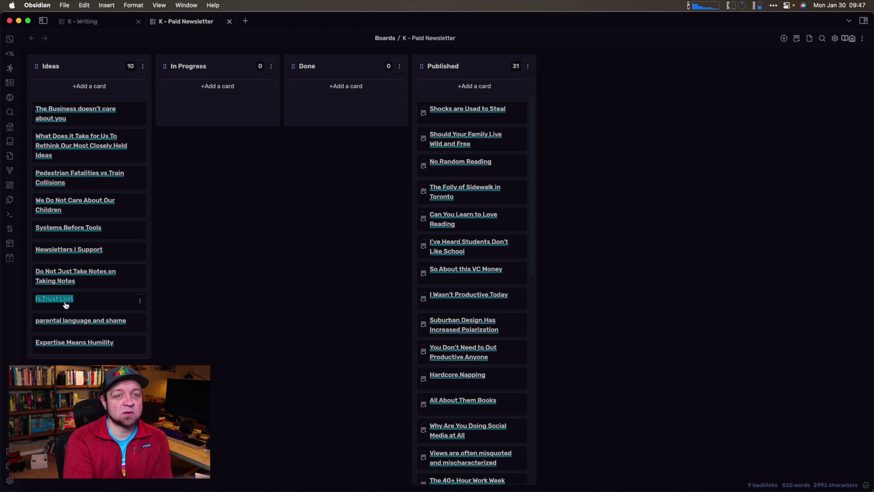
pyautogui.click(76, 203)
pyautogui.scroll(-6, 411, 383)
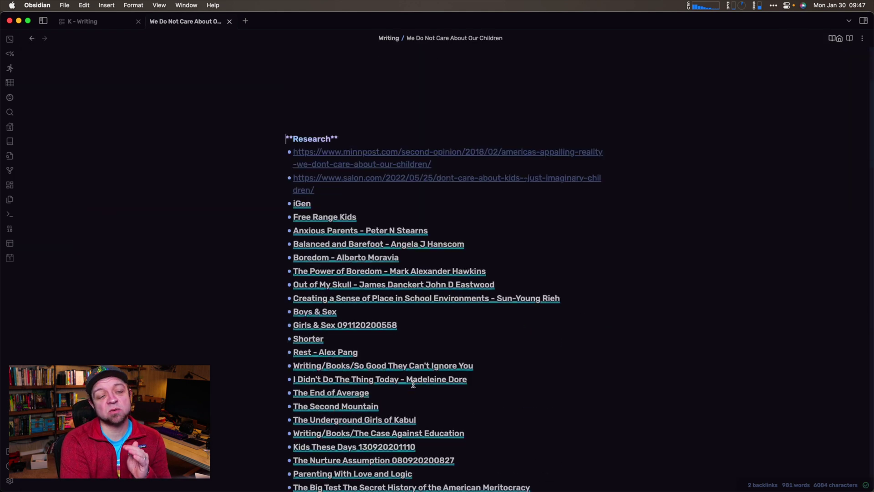
pyautogui.scroll(-1, 413, 384)
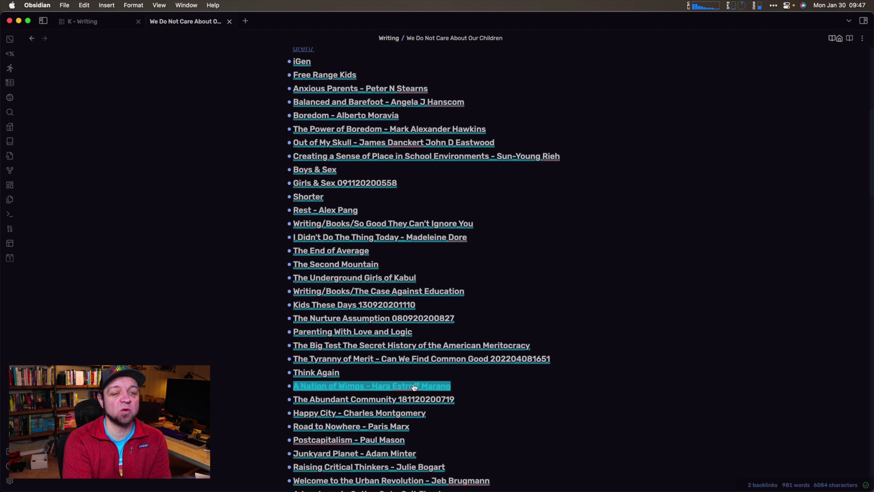
pyautogui.scroll(-2, 415, 388)
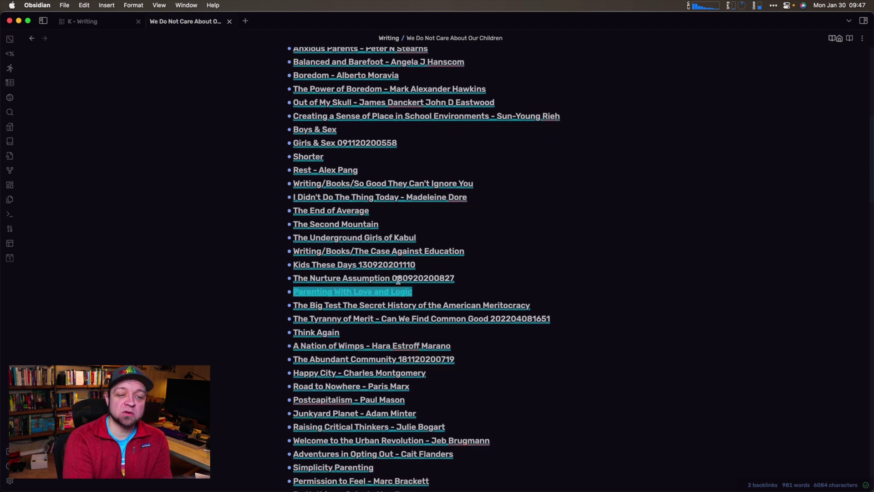
pyautogui.scroll(-10, 420, 328)
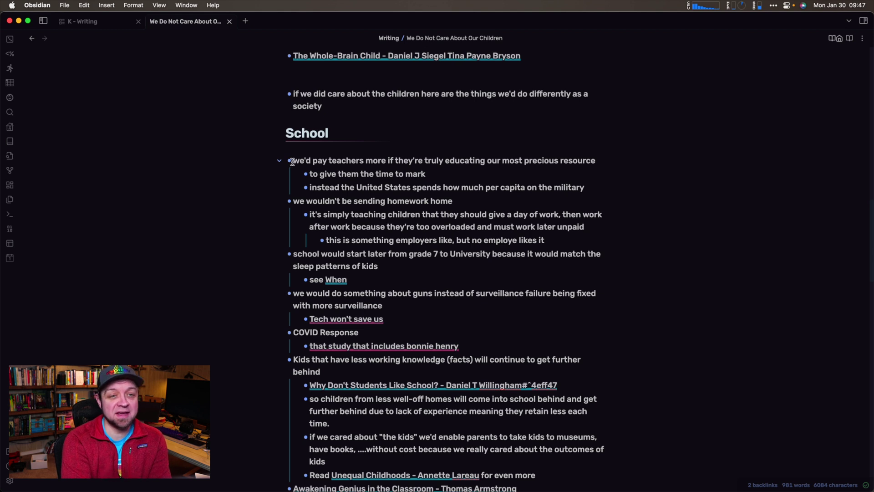
pyautogui.moveTo(293, 160)
pyautogui.mouseDown()
pyautogui.moveTo(400, 186)
pyautogui.moveTo(433, 177)
pyautogui.mouseUp()
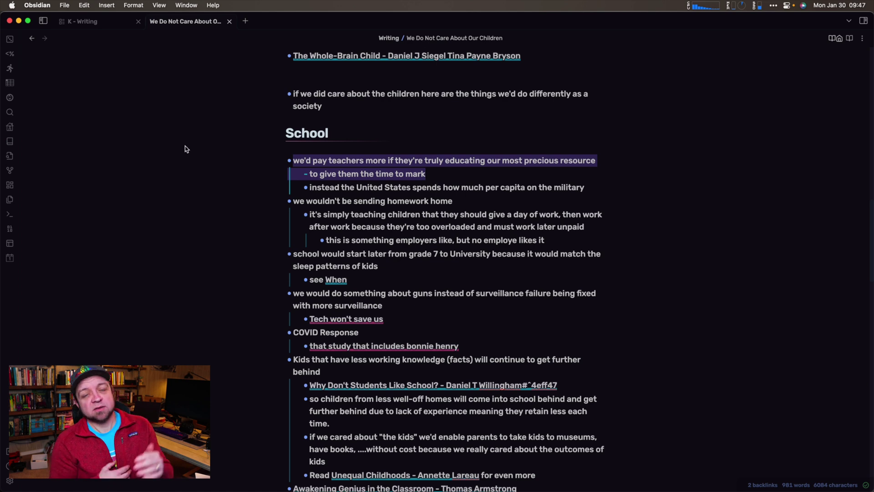
pyautogui.click(31, 40)
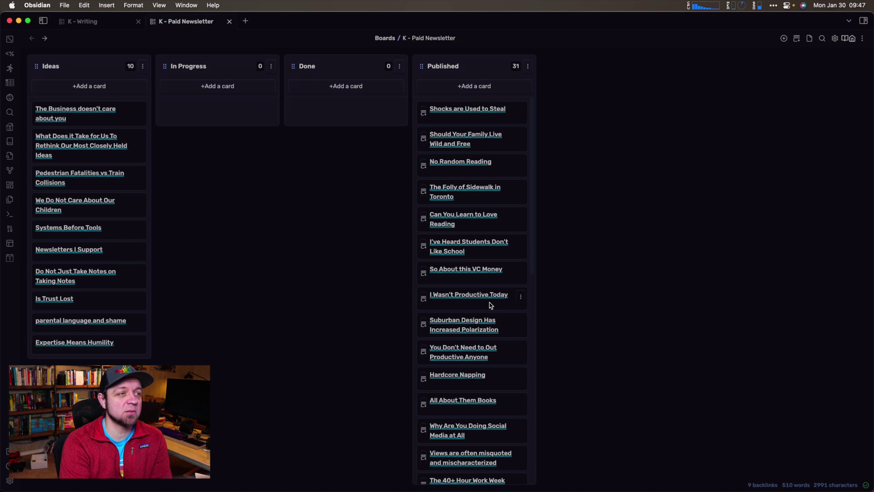
# Step: Find and open the "k - Get the most out of Reminders" board, look over its Edit lane, and close its tab
pyautogui.press('super+o')
pyautogui.write('k -')
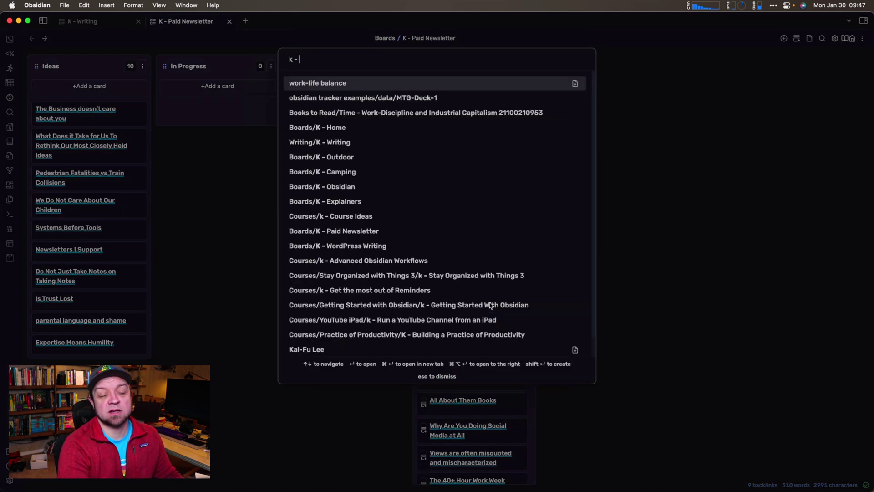
pyautogui.write(' remi')
pyautogui.press('Return')
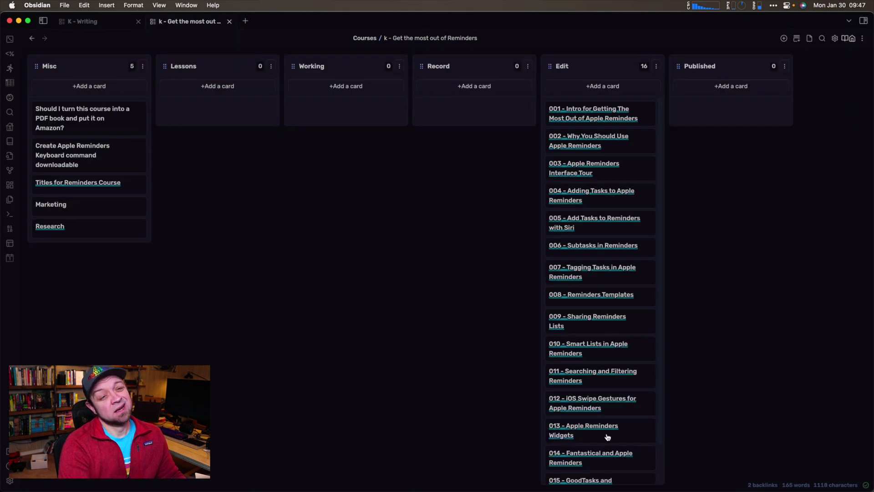
pyautogui.scroll(-2, 596, 343)
pyautogui.scroll(2, 596, 343)
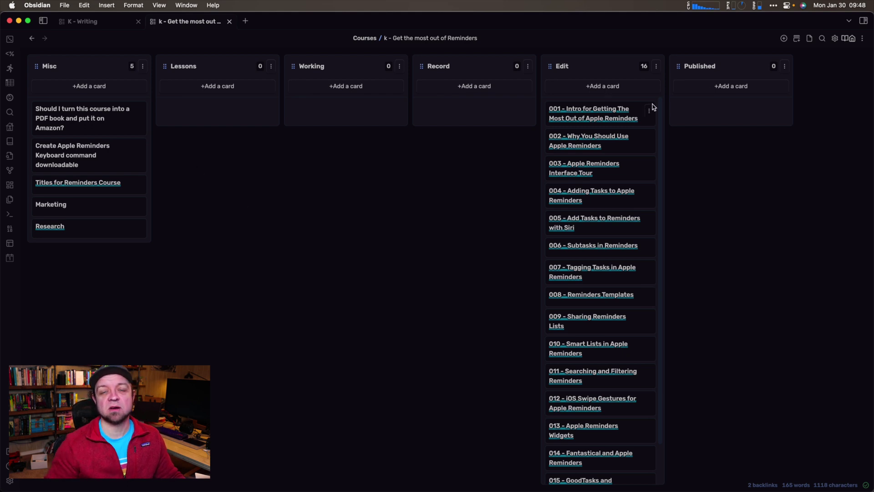
pyautogui.tripleClick(625, 195)
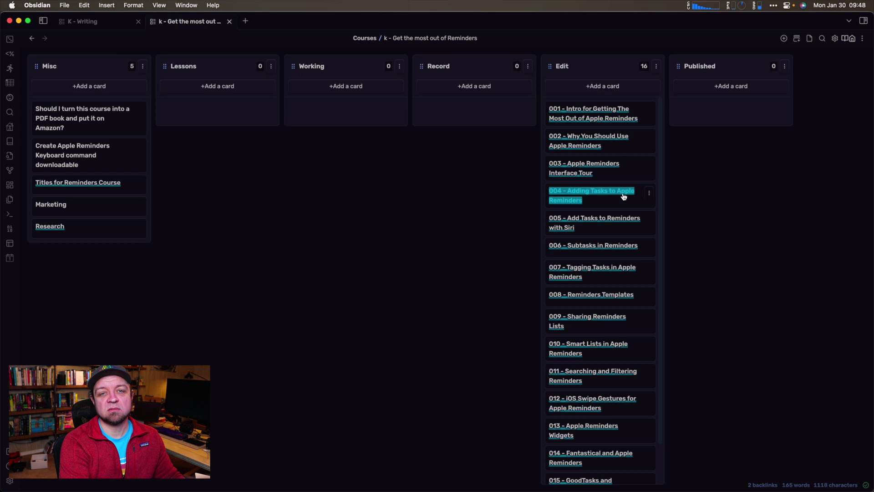
pyautogui.click(624, 196)
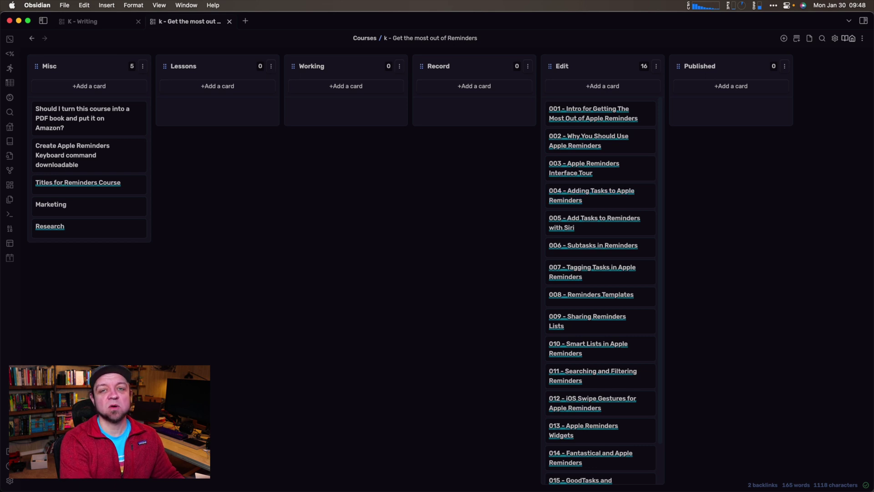
pyautogui.click(229, 21)
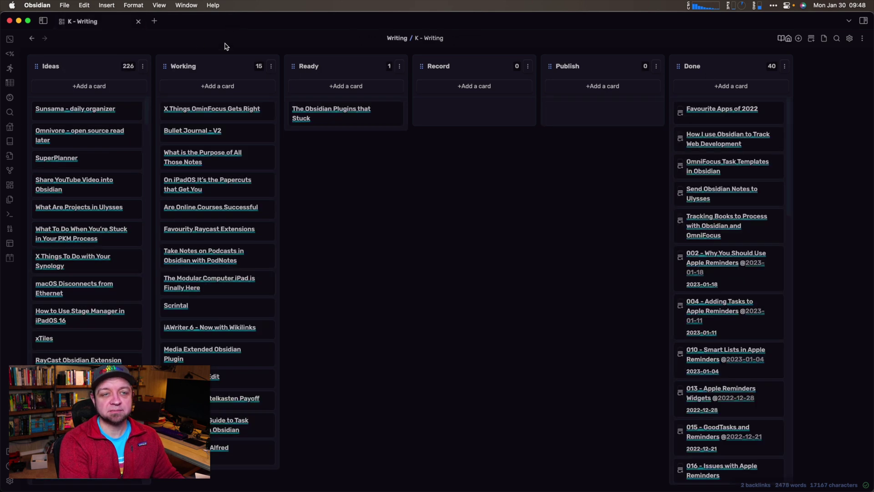
# Step: Open The Obsidian Plugins that Stuck card and replace its Outline heading with "The Obsidian Plugins I Actually Use"
pyautogui.click(331, 109)
pyautogui.scroll(-15, 493, 282)
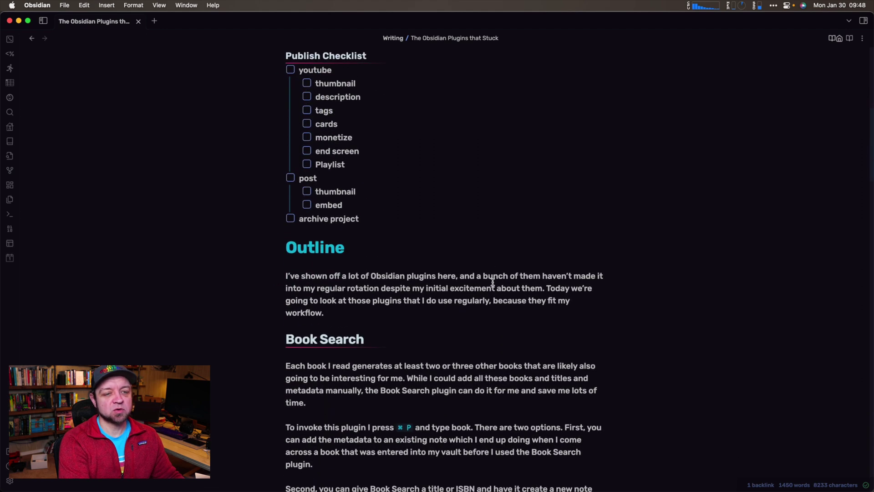
pyautogui.click(288, 248)
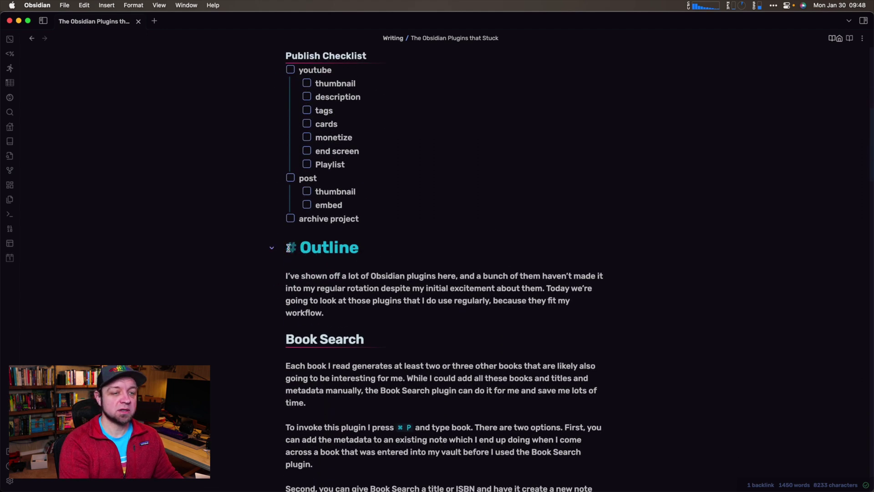
pyautogui.scroll(1, 288, 248)
pyautogui.press('super+shift+Right')
pyautogui.press('BackSpace')
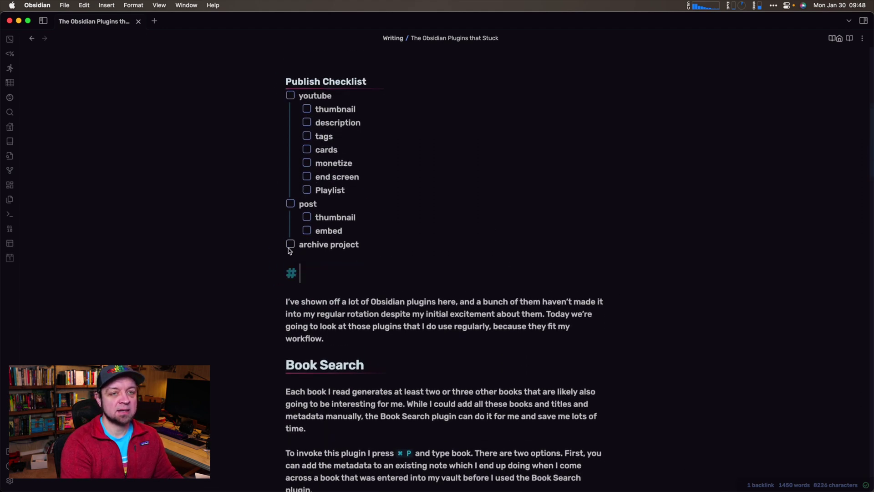
pyautogui.write('The Obsid')
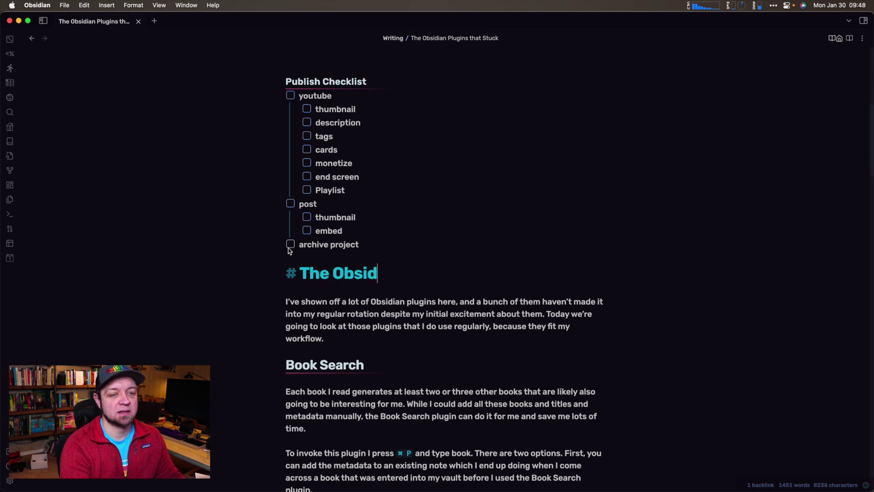
pyautogui.write('ian Plugins I Ac8tu')
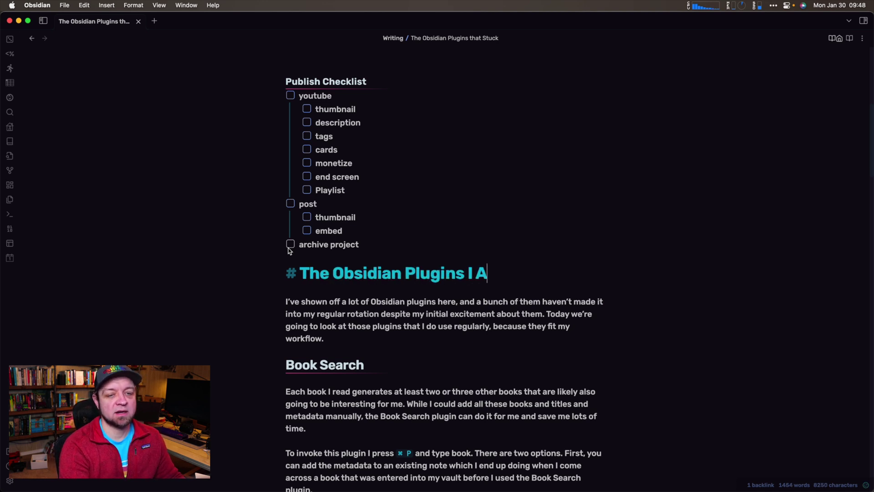
pyautogui.press('BackSpace')
pyautogui.press('BackSpace')
pyautogui.press('BackSpace')
pyautogui.write('tually Use')
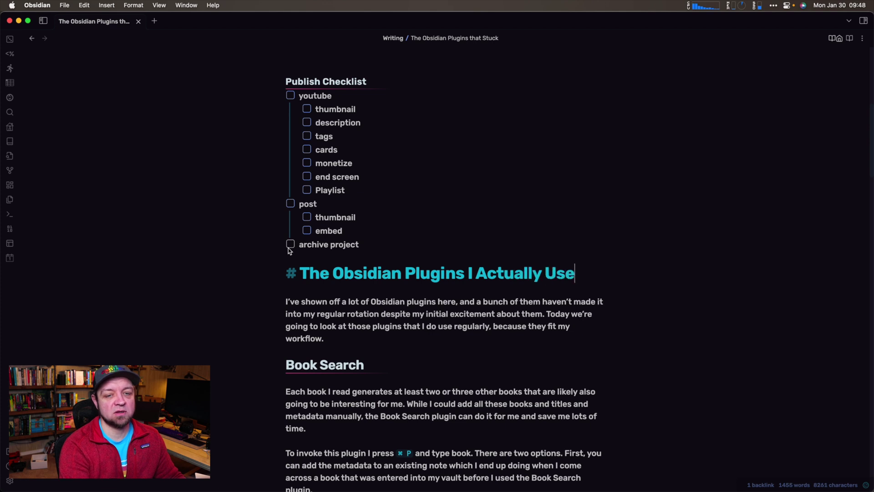
# Step: Select everything from the title heading to the note's end and search the commands for the Shortcut Launcher Ulysses entry, without running it
pyautogui.press('super+Left')
pyautogui.press('super+shift+Down')
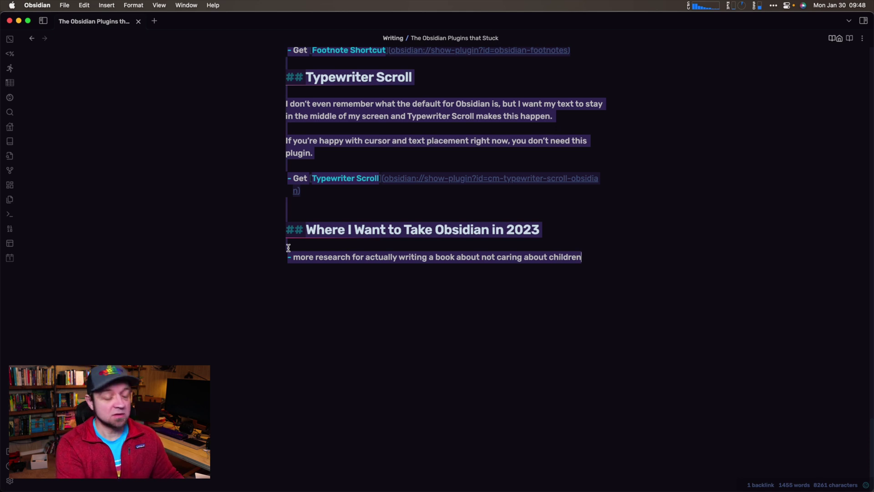
pyautogui.press('super+p')
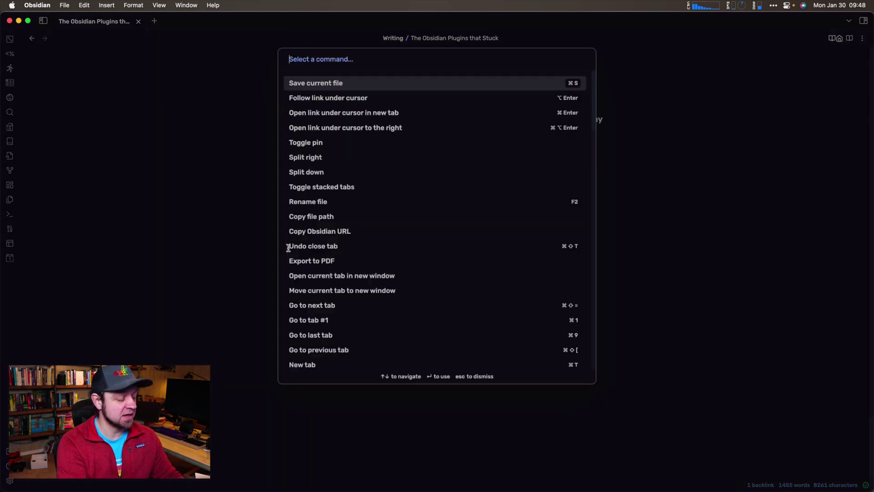
pyautogui.write('uly')
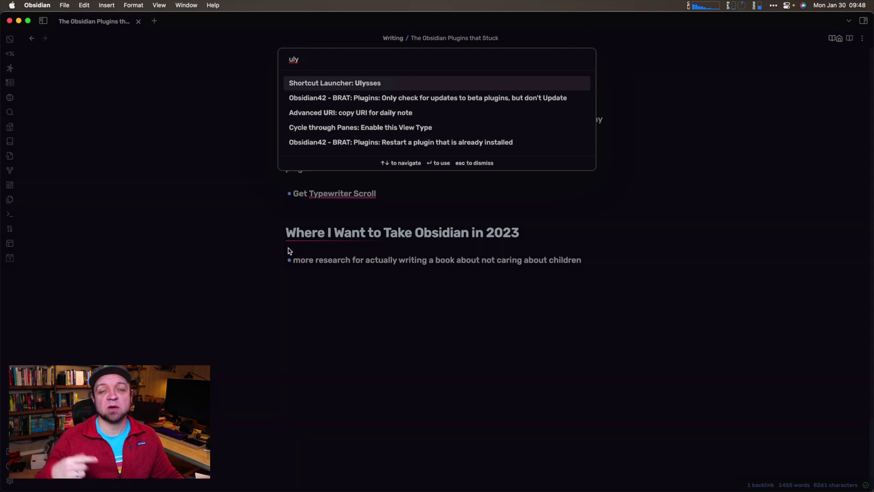
pyautogui.press('Escape')
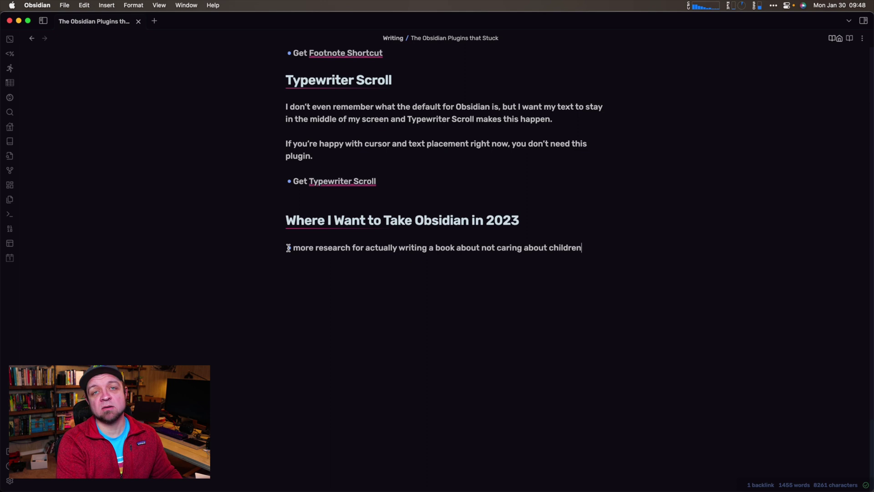
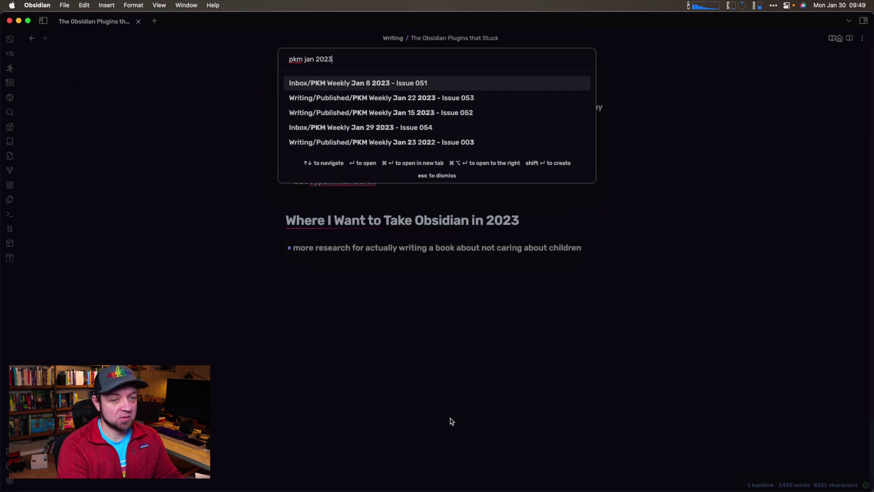
# Step: Open PKM Weekly Jan 29 2023 - Issue 054 and create a new note named "PKM Weekly Feb 5 2023 - Issue 055"
pyautogui.click(381, 128)
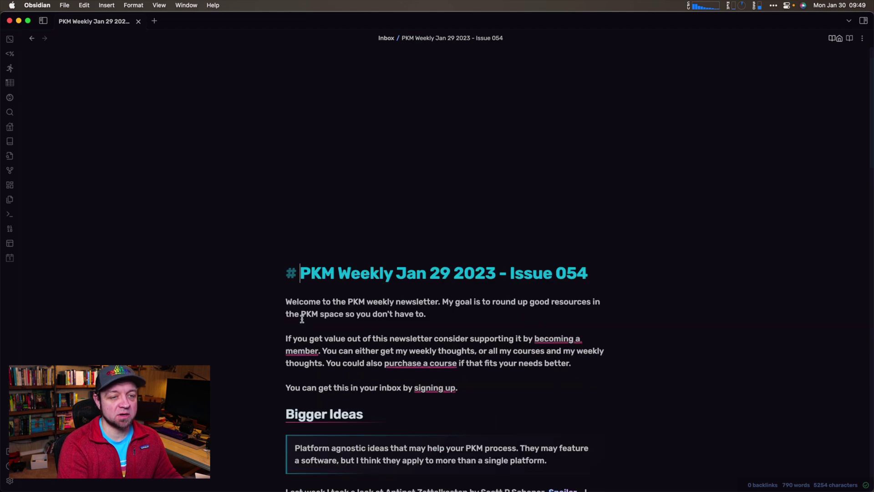
pyautogui.press('super+o')
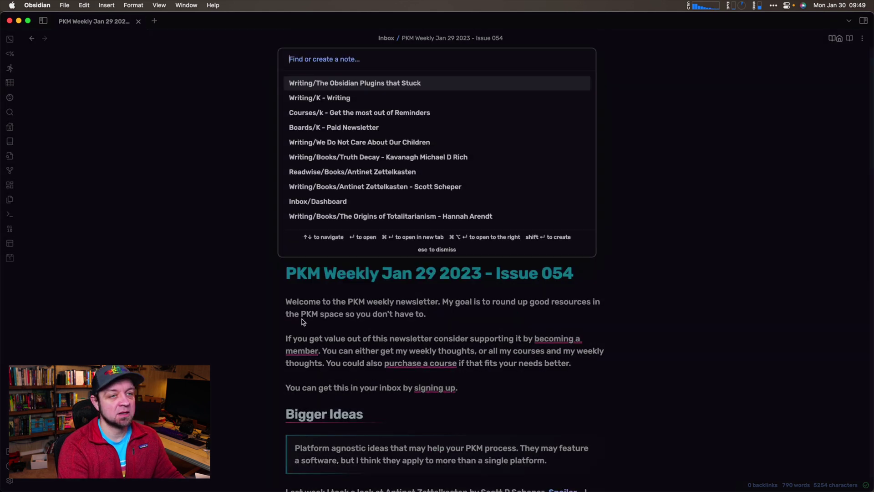
pyautogui.write('PKM Weekly Jan 29 2023 - Issue 054')
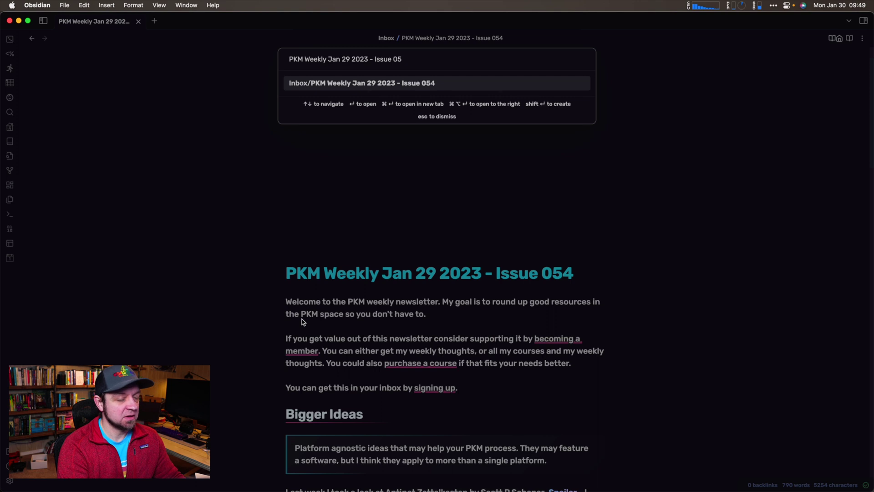
pyautogui.write('5')
pyautogui.press('Left')
pyautogui.press('Left')
pyautogui.press('BackSpace')
pyautogui.press('BackSpace')
pyautogui.press('BackSpace')
pyautogui.press('BackSpace')
pyautogui.press('BackSpace')
pyautogui.press('BackSpace')
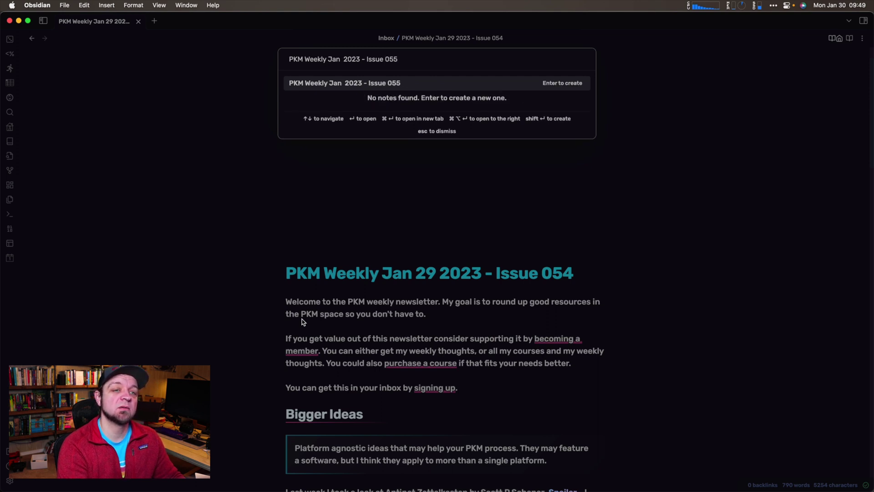
pyautogui.write('Feb 5')
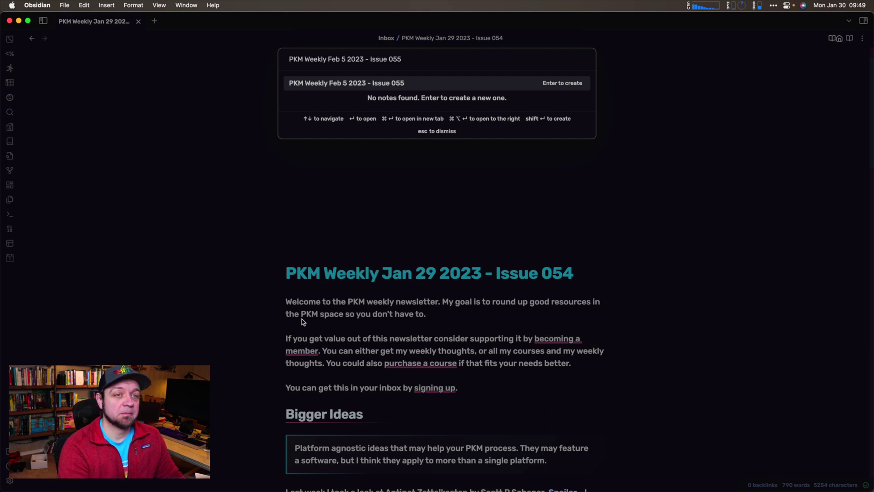
pyautogui.press('Return')
# Step: Insert the PKM Weekly Template into the new newsletter note and look over its Bigger Ideas and Software sections
pyautogui.hotkey('alt', 'e')
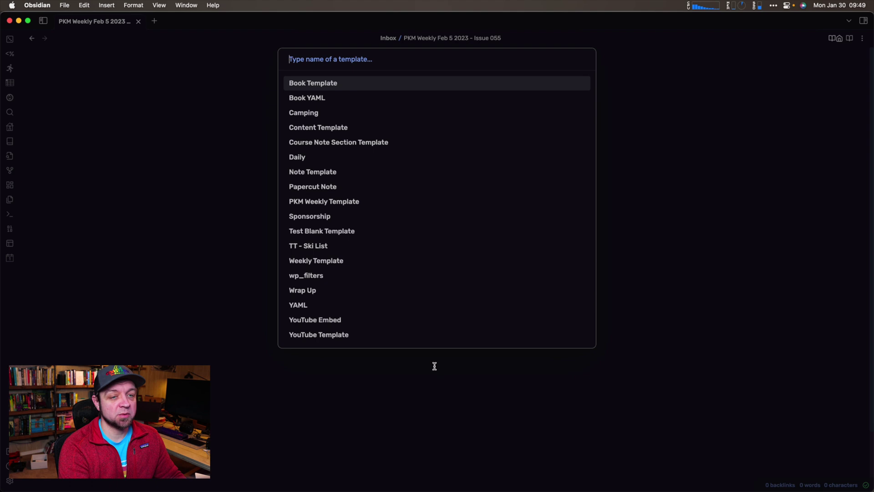
pyautogui.write('pkm')
pyautogui.press('Return')
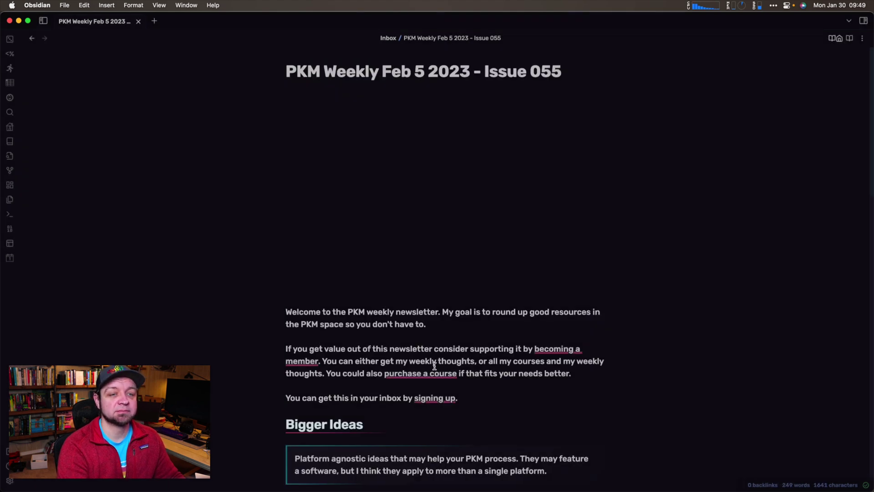
pyautogui.scroll(-6, 454, 332)
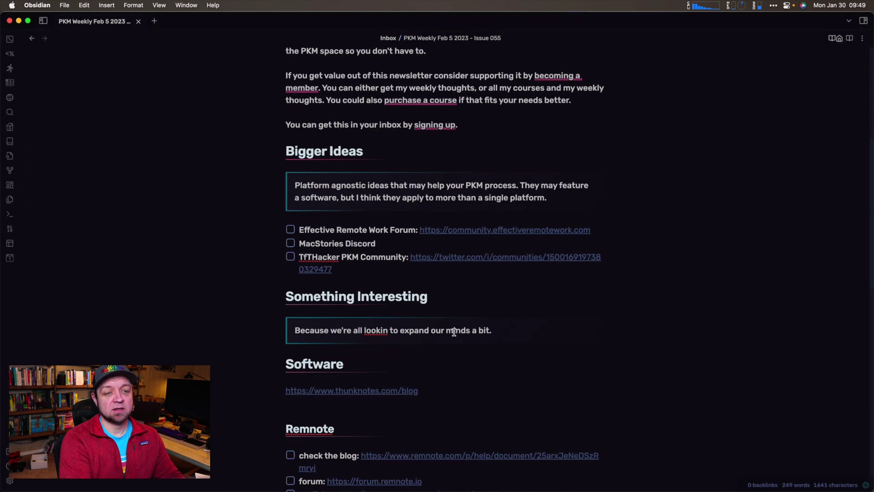
# Step: Examine the core Templates settings and the Templater plugin settings through User System Command Functions, and close the settings
pyautogui.press('super+comma')
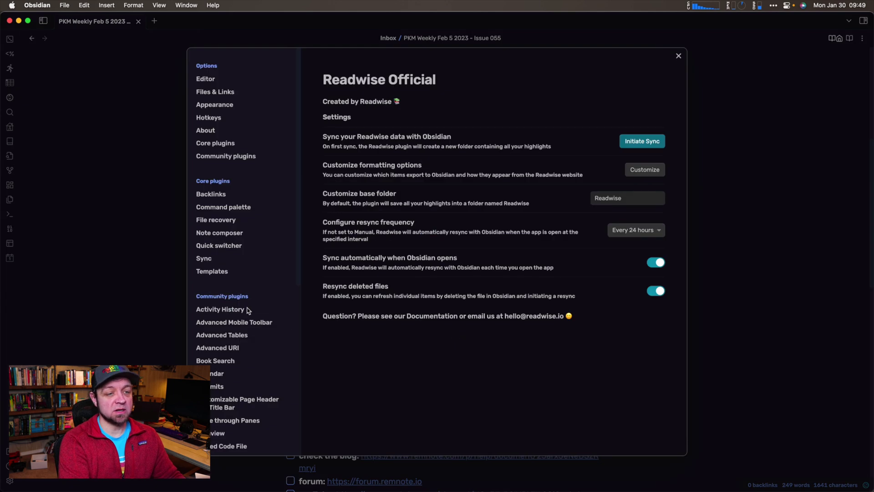
pyautogui.click(219, 272)
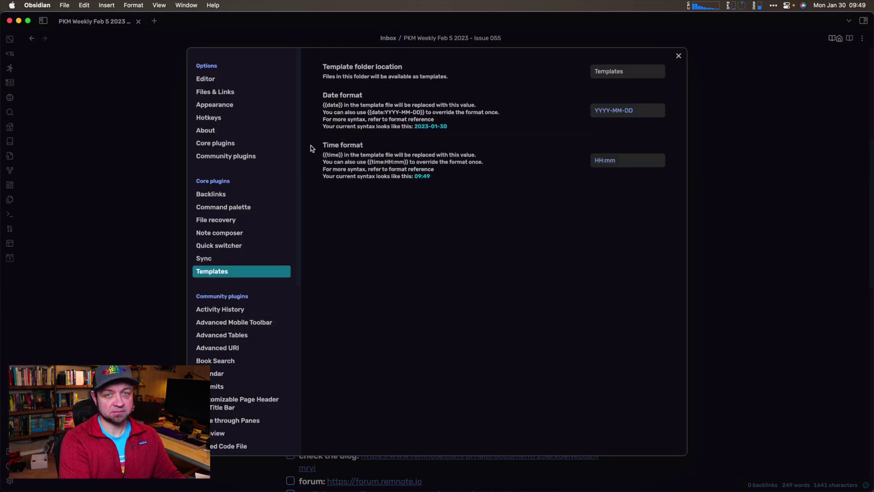
pyautogui.scroll(-5, 264, 328)
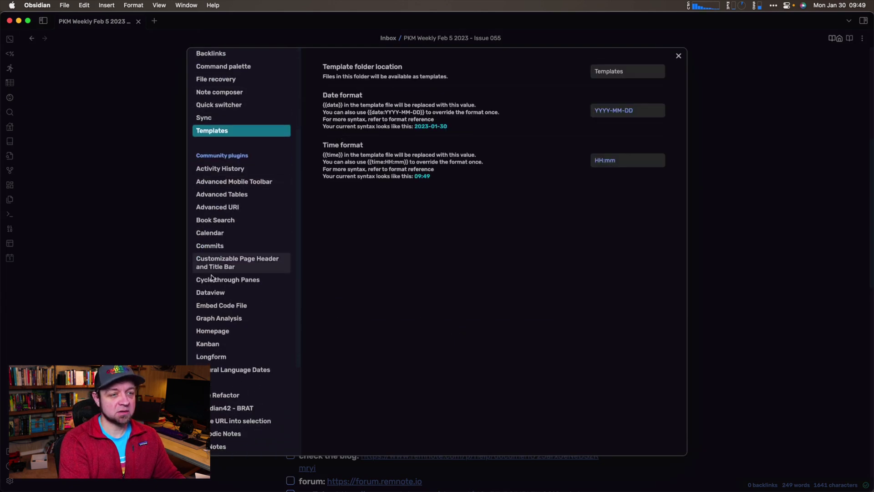
pyautogui.scroll(-5, 227, 237)
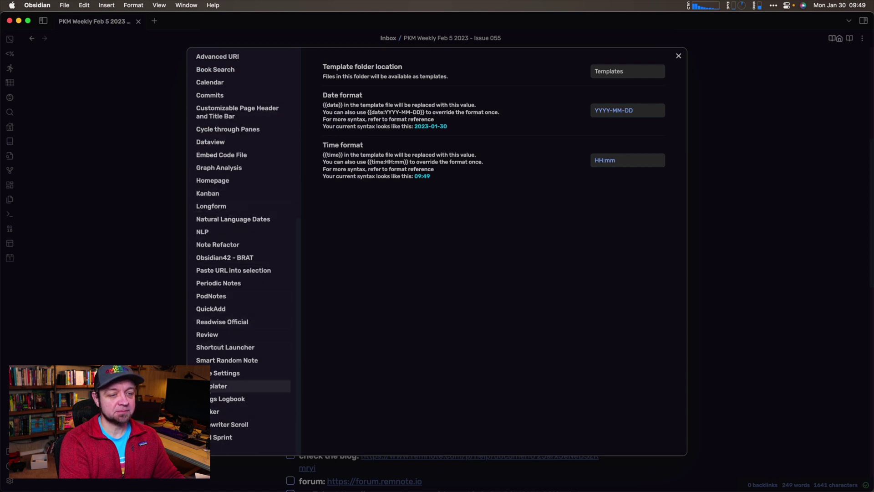
pyautogui.click(226, 387)
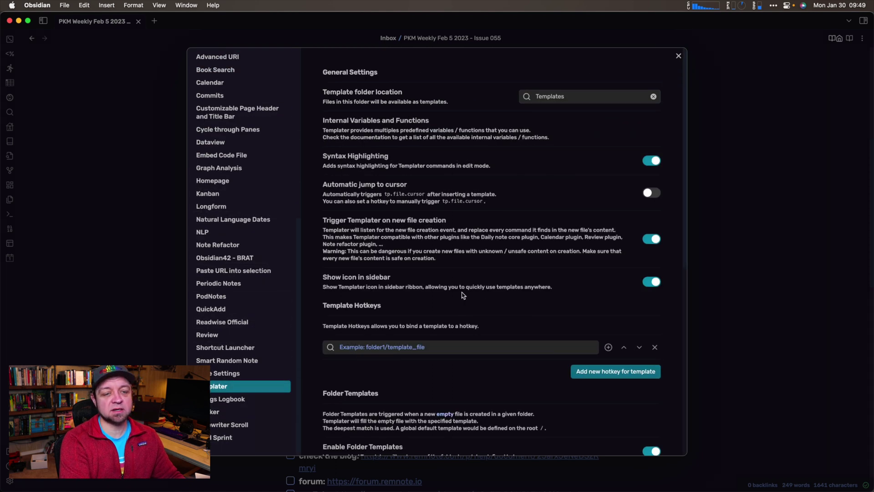
pyautogui.scroll(-4, 462, 296)
pyautogui.scroll(-5, 462, 295)
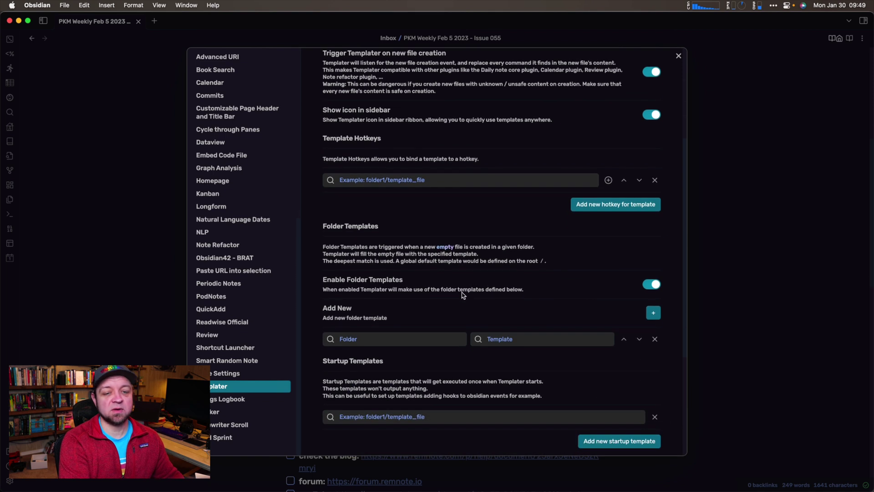
pyautogui.scroll(-3, 410, 371)
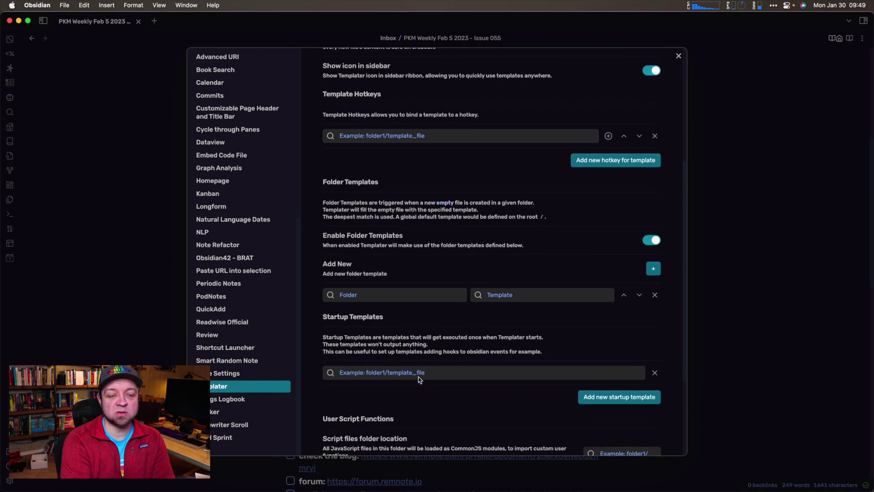
pyautogui.scroll(-4, 419, 376)
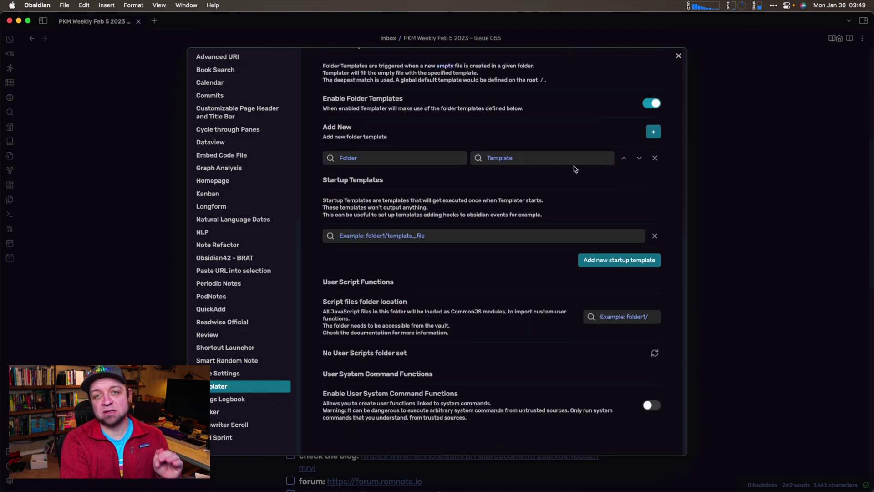
pyautogui.click(678, 56)
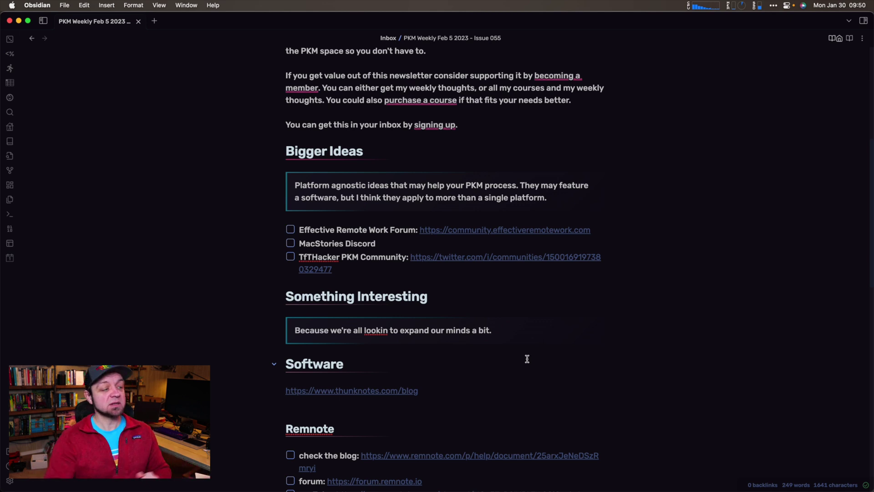
# Step: Look over the newsletter note's source checklists and switch to ReadKit to view its unread items
pyautogui.scroll(-4, 519, 355)
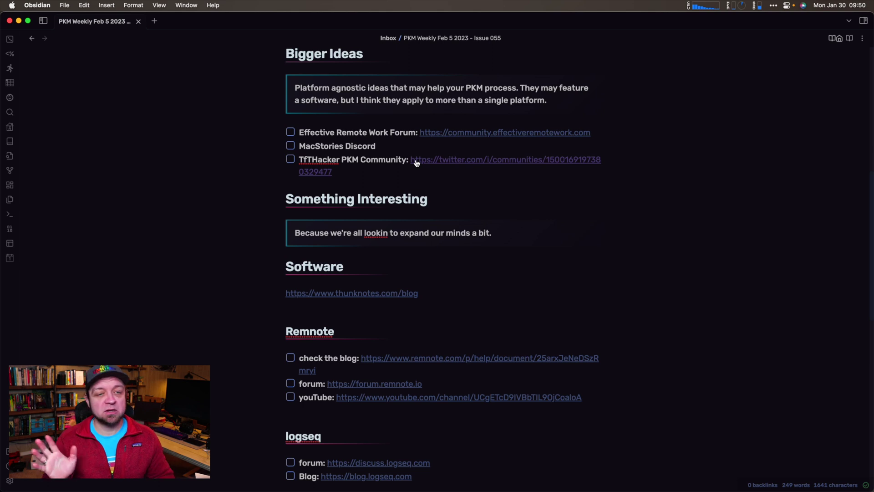
pyautogui.press('super+space')
pyautogui.write('ray')
pyautogui.press('Return')
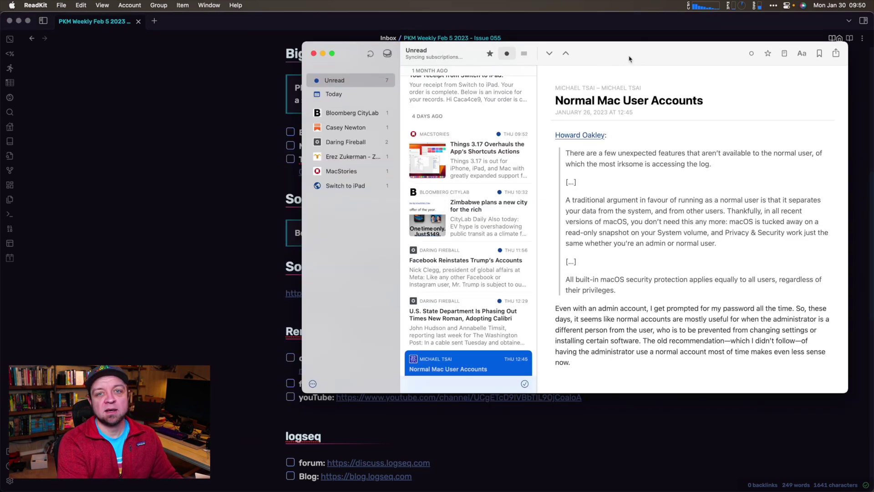
pyautogui.press('super+w')
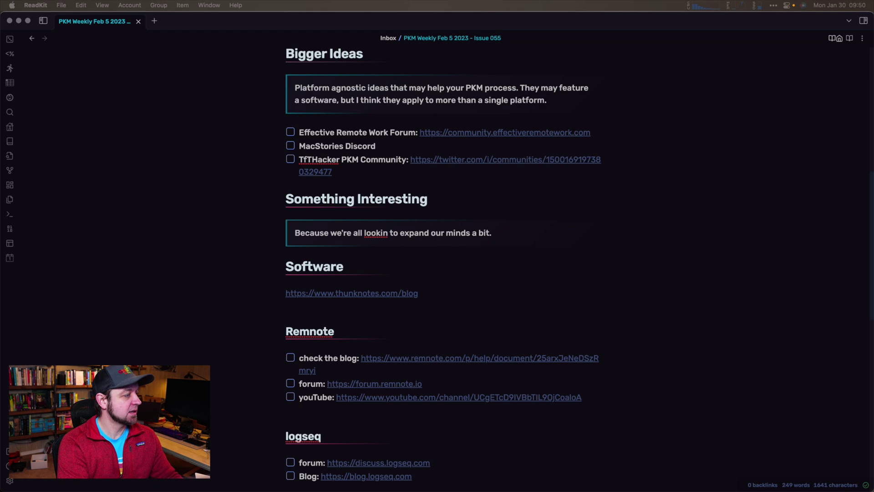
# Step: Read the "My daily note template in Obsidian" article, and return to Obsidian to review the newsletter's remaining checklists down to Roam
pyautogui.moveTo(2, 69)
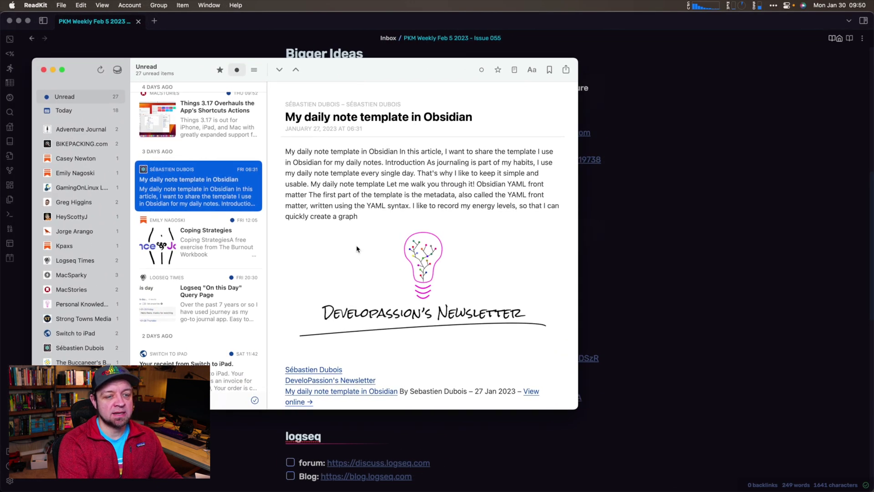
pyautogui.scroll(-5, 358, 248)
pyautogui.scroll(-1, 358, 249)
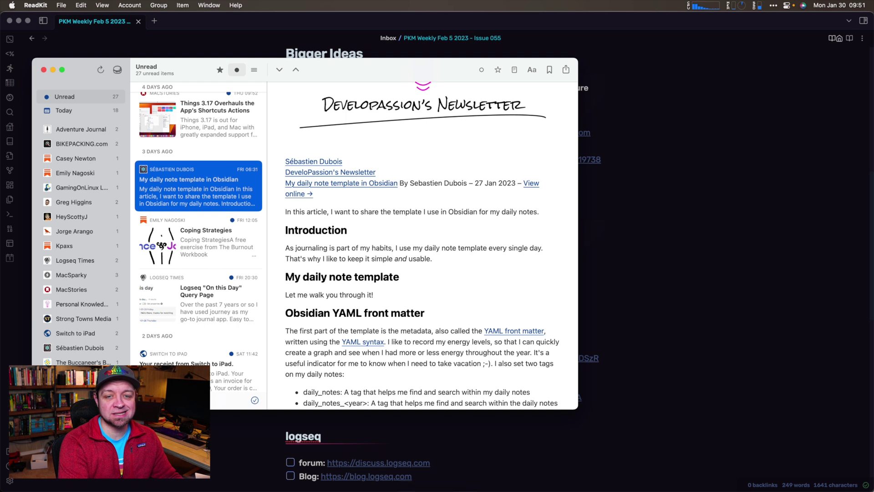
pyautogui.click(713, 340)
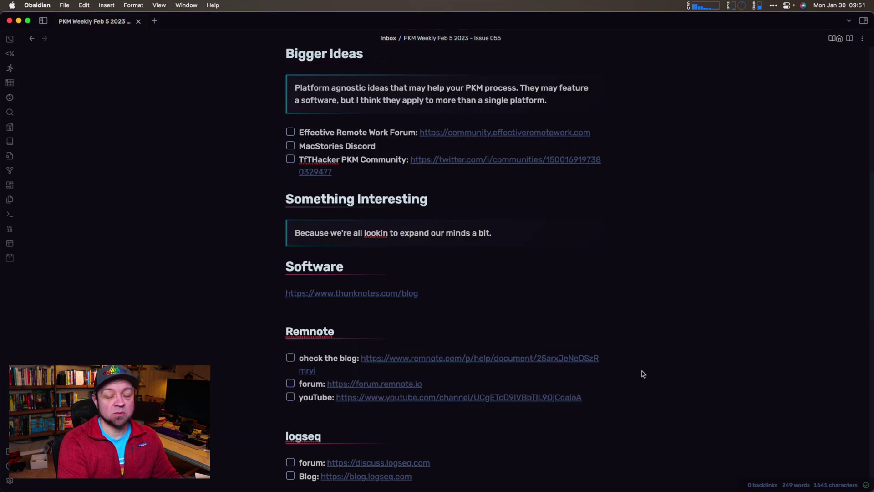
pyautogui.scroll(-10, 643, 374)
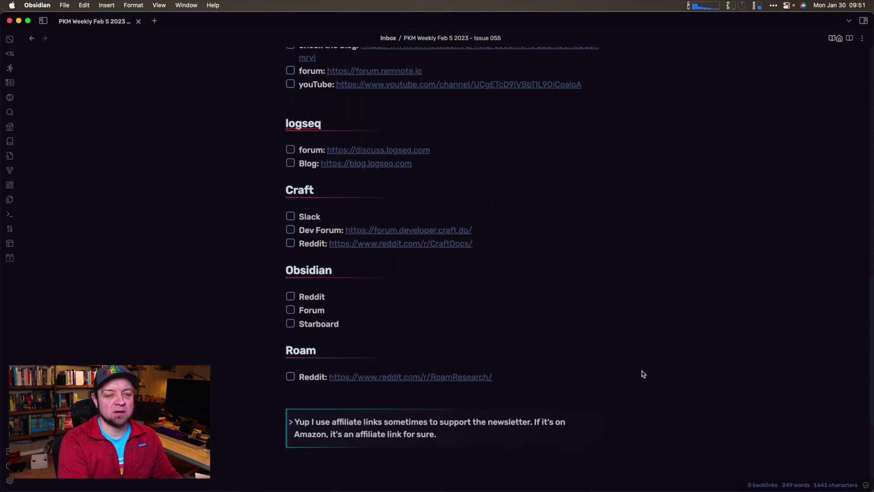
# Step: Write a sentence under the Obsidian heading stating that the article's author shared his daily note template in Obsidian
pyautogui.click(352, 273)
pyautogui.press('Return')
pyautogui.press('Return')
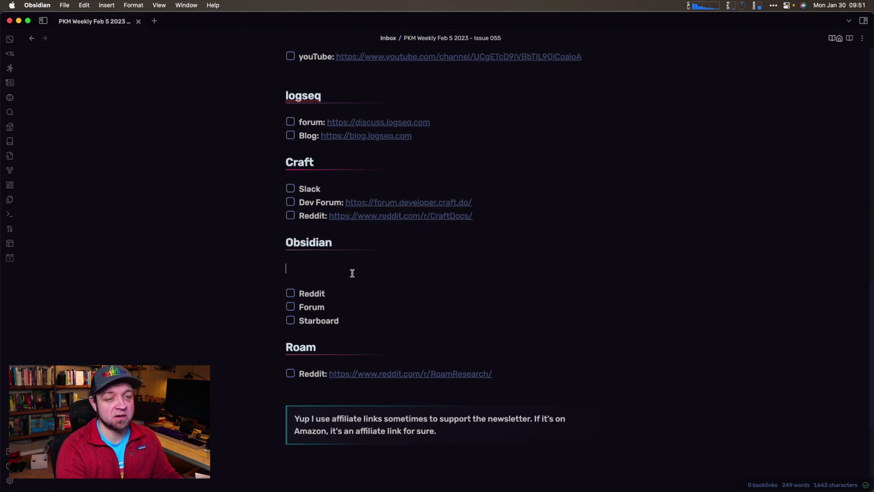
pyautogui.write('Seba')
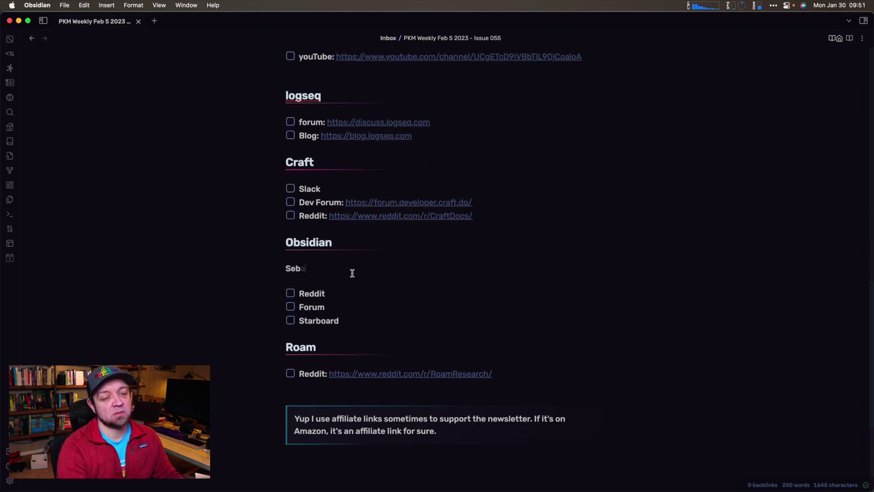
pyautogui.write('stian share')
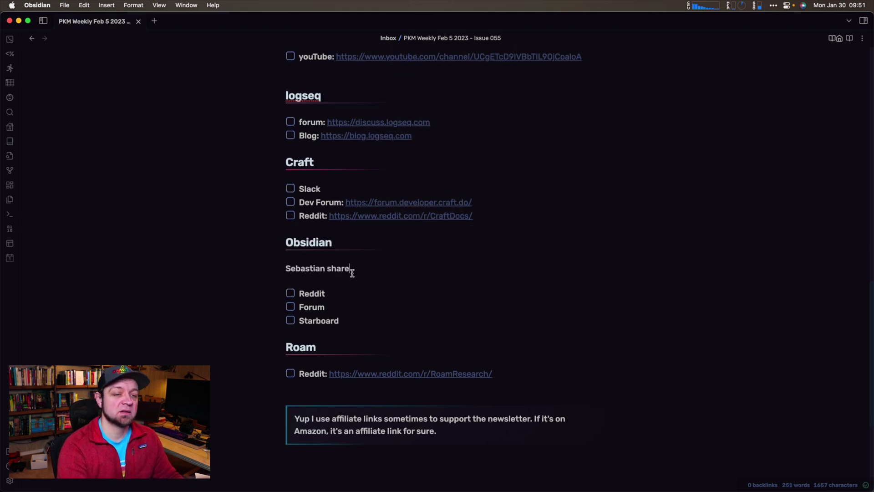
pyautogui.write('d his')
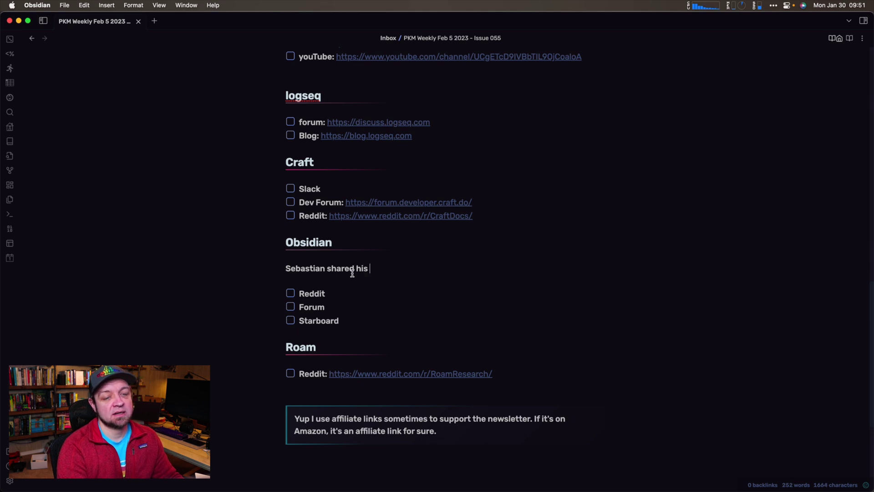
pyautogui.press('super+Tab')
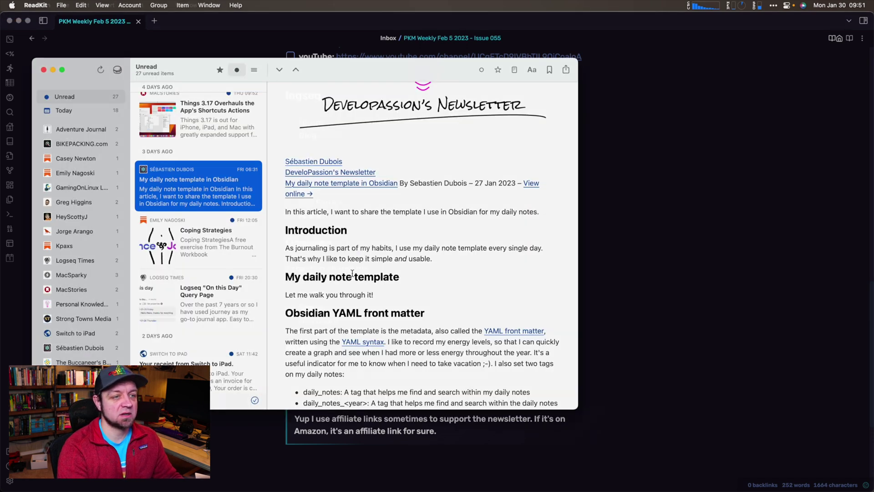
pyautogui.press('super+Tab')
pyautogui.write('daily note temp')
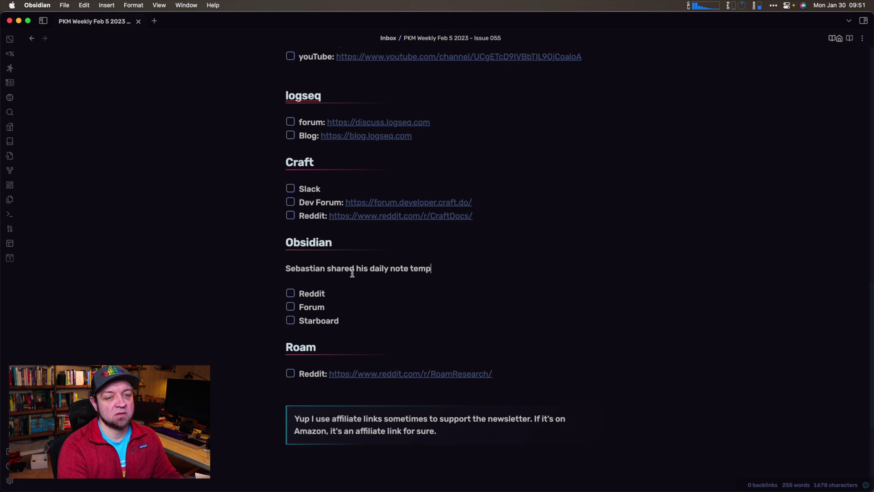
pyautogui.write('late in Obsidian.')
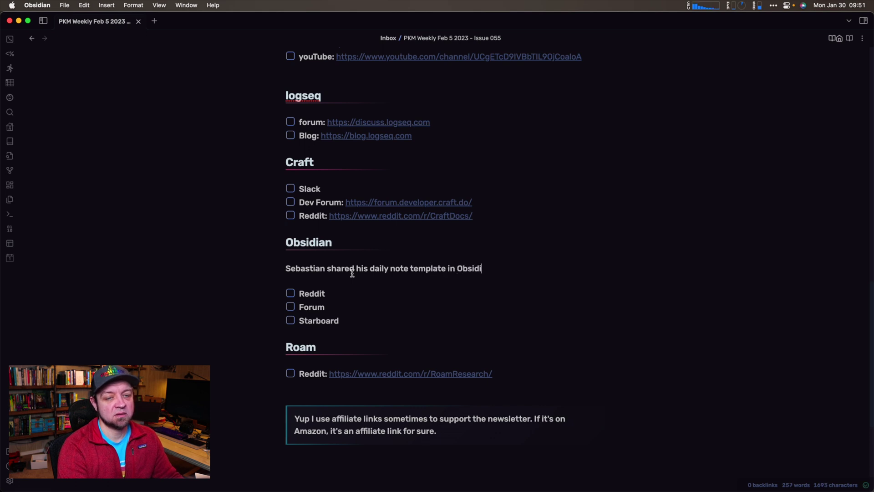
# Step: Link "daily note template in Obsidian" to the article's newsletters.feedbinusercontent.com address and append "(medium)" to the sentence
pyautogui.hotkey('shift', 'alt', 'Left')
pyautogui.hotkey('shift', 'alt', 'Left')
pyautogui.hotkey('shift', 'alt', 'Left')
pyautogui.hotkey('shift', 'alt', 'Left')
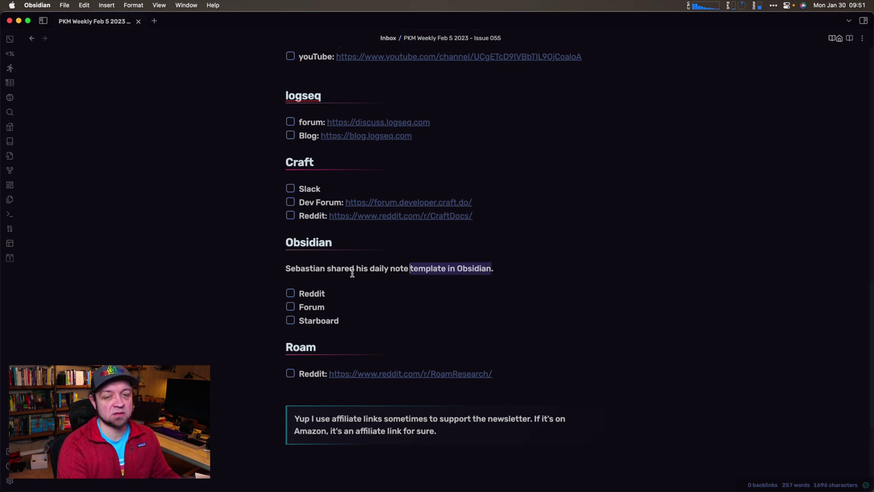
pyautogui.hotkey('shift', 'alt', 'Left')
pyautogui.hotkey('shift', 'alt', 'Left')
pyautogui.hotkey('shift', 'alt', 'Right')
pyautogui.hotkey('shift', 'Right')
pyautogui.write('https://newsletters.feedbinusercontent.com/f4d/f4d9eefa445ad5b6c3d408520da1e0f1c6712278.html')
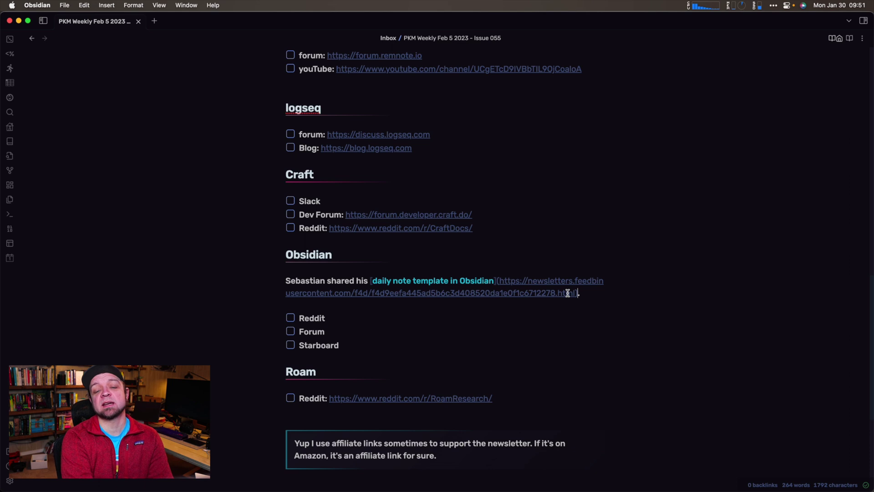
pyautogui.press('End')
pyautogui.write('(medium')
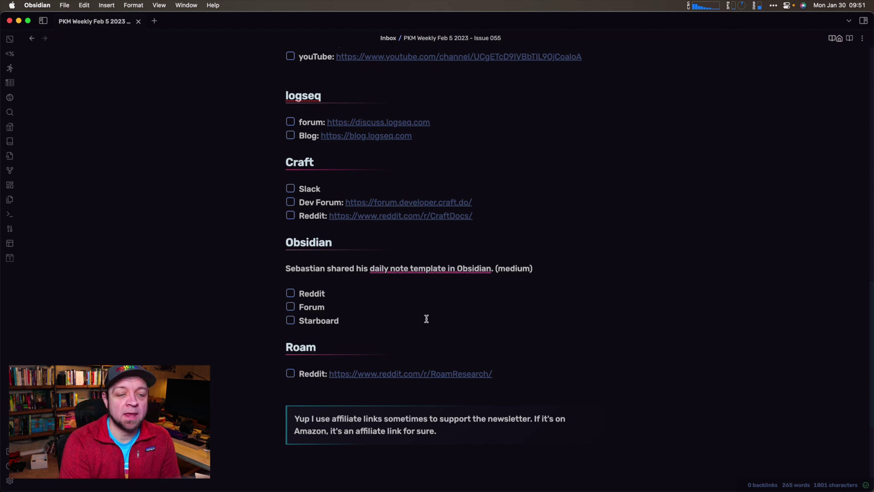
# Step: Check the author's name in the ReadKit article and correct its spelling in the newsletter's Obsidian sentence
pyautogui.press('super+Tab')
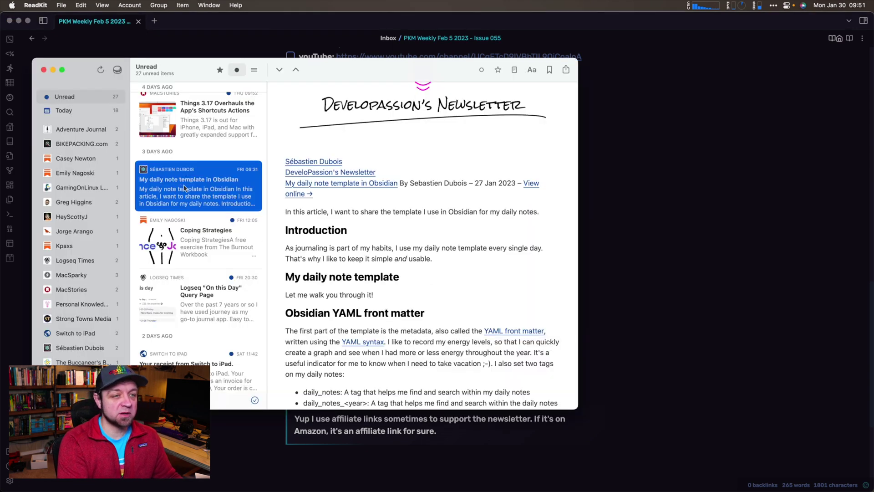
pyautogui.press('super+Tab')
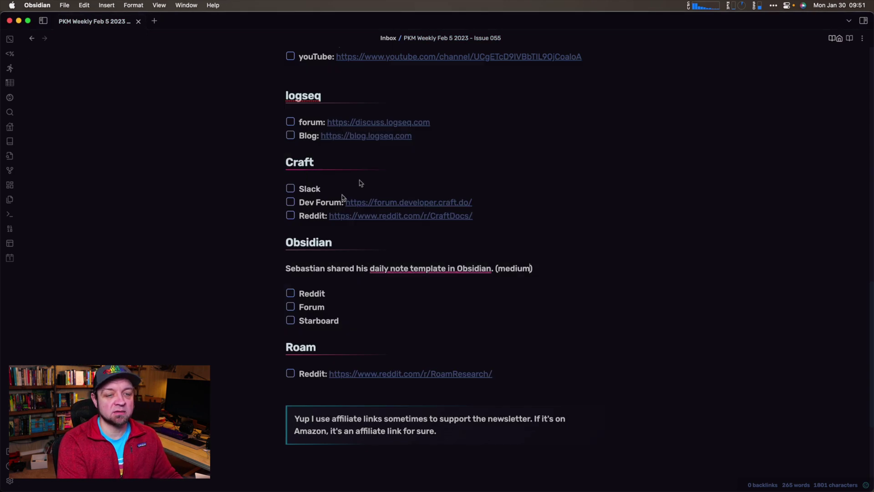
pyautogui.click(320, 270)
pyautogui.press('super+Tab')
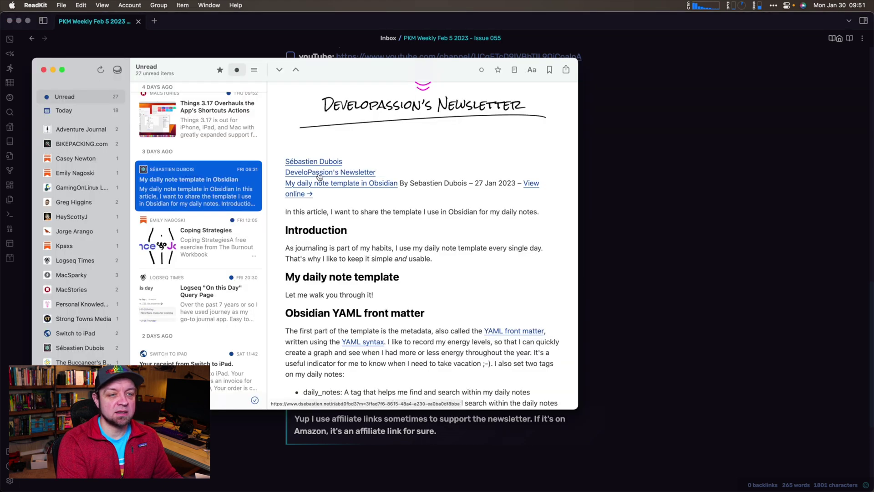
pyautogui.scroll(5, 433, 152)
pyautogui.scroll(2, 433, 152)
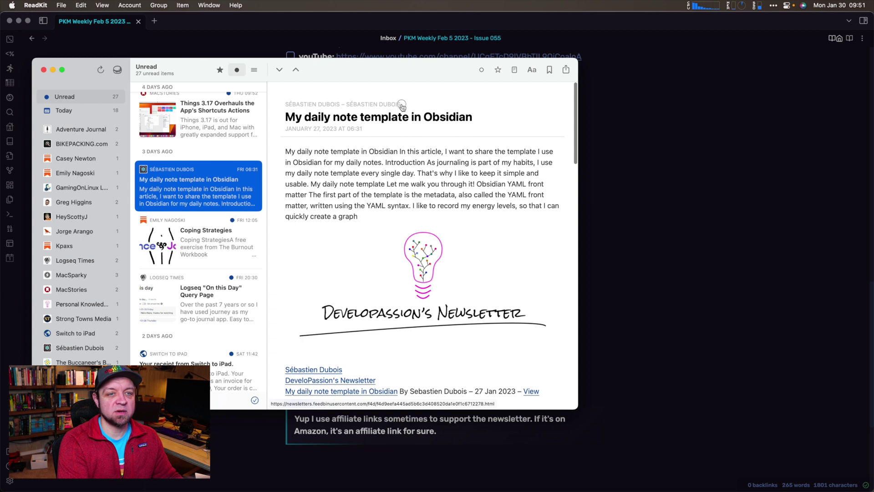
pyautogui.scroll(-2, 385, 237)
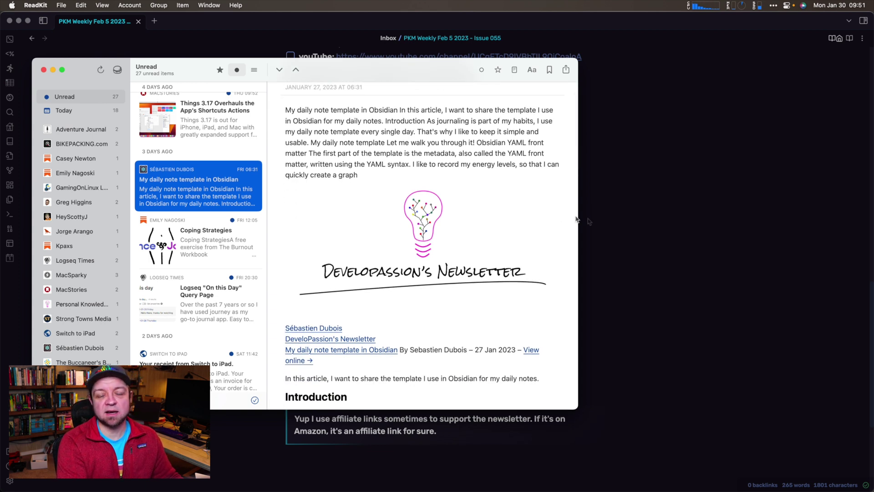
pyautogui.click(610, 224)
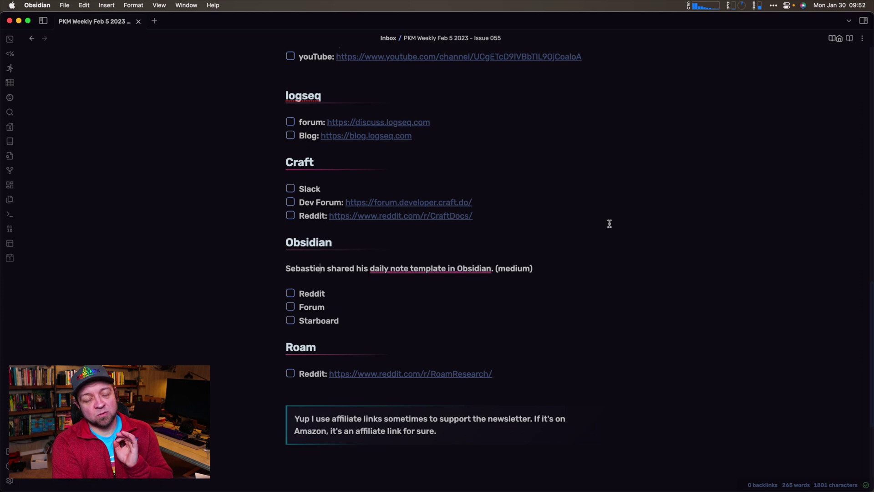
pyautogui.click(320, 269)
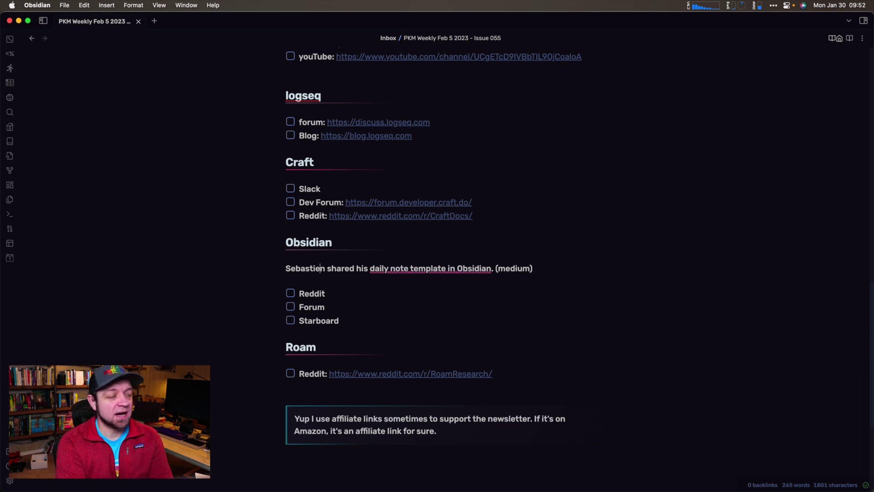
# Step: Select the entire newsletter note and copy it using the Copy as HTML command
pyautogui.click(587, 285)
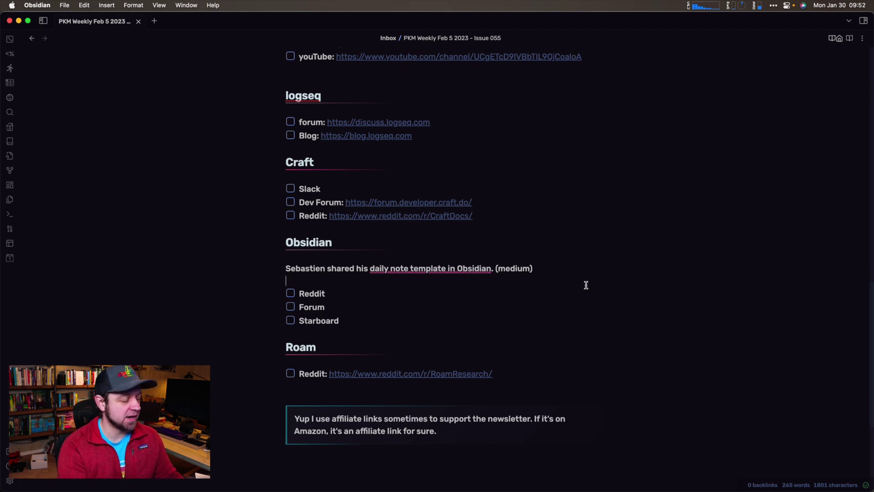
pyautogui.press('super+a')
pyautogui.press('super+p')
pyautogui.write('copy')
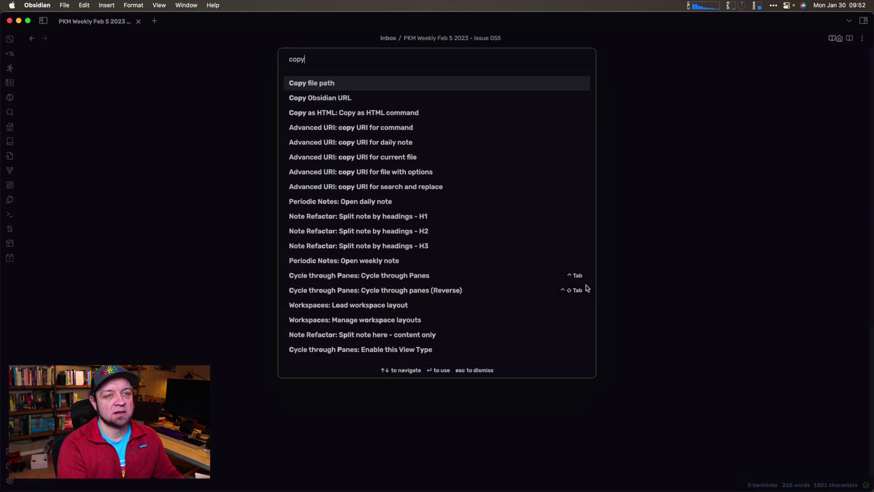
pyautogui.press('Down')
pyautogui.write('ht')
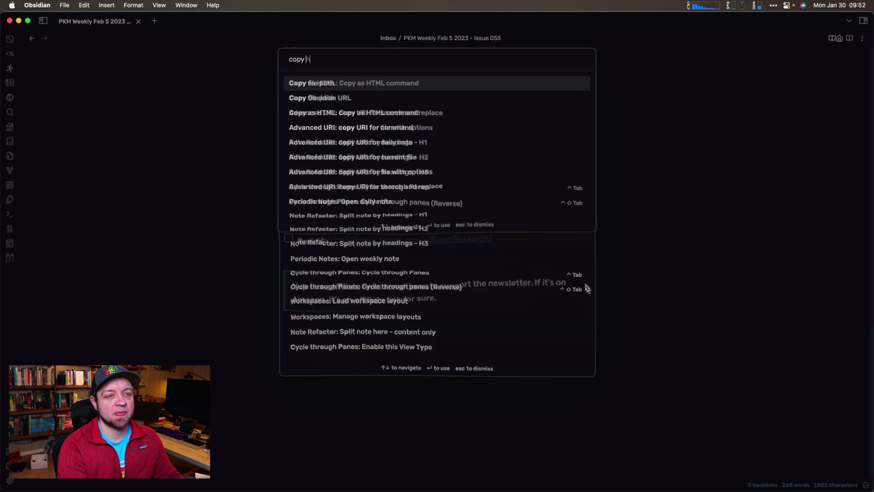
pyautogui.press('Return')
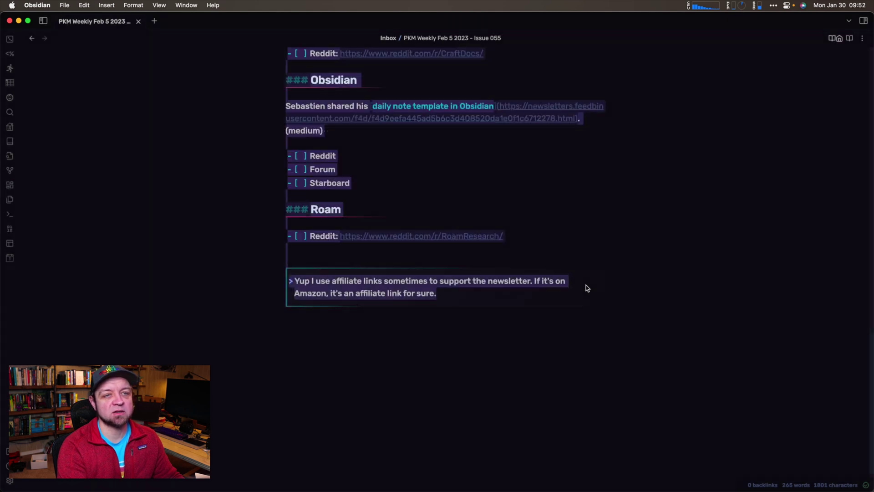
# Step: Switch to Boop, paste the copied HTML, look over the newsletter's markup, and close the Boop window
pyautogui.hotkey('alt', 'space')
pyautogui.write('boo')
pyautogui.press('Return')
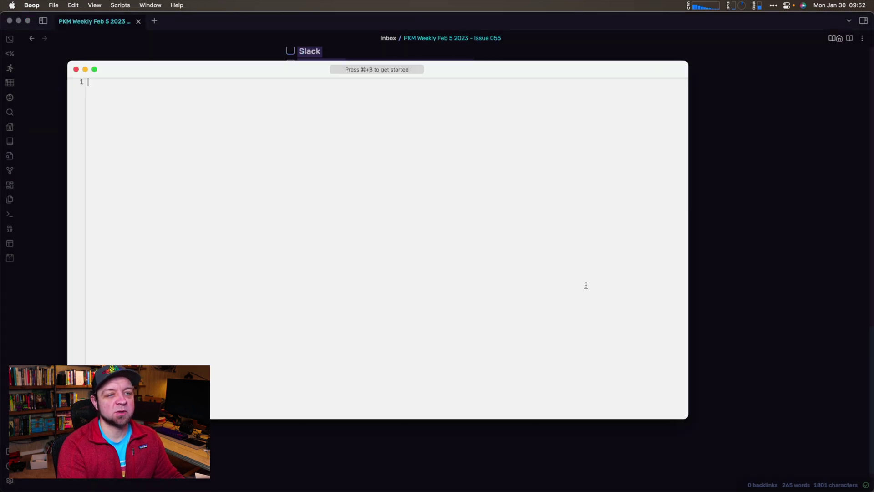
pyautogui.press('super+v')
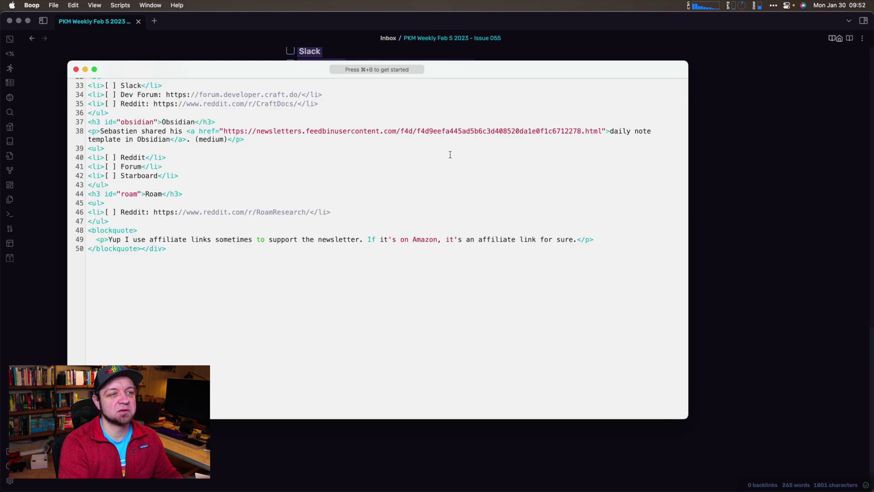
pyautogui.scroll(10, 418, 197)
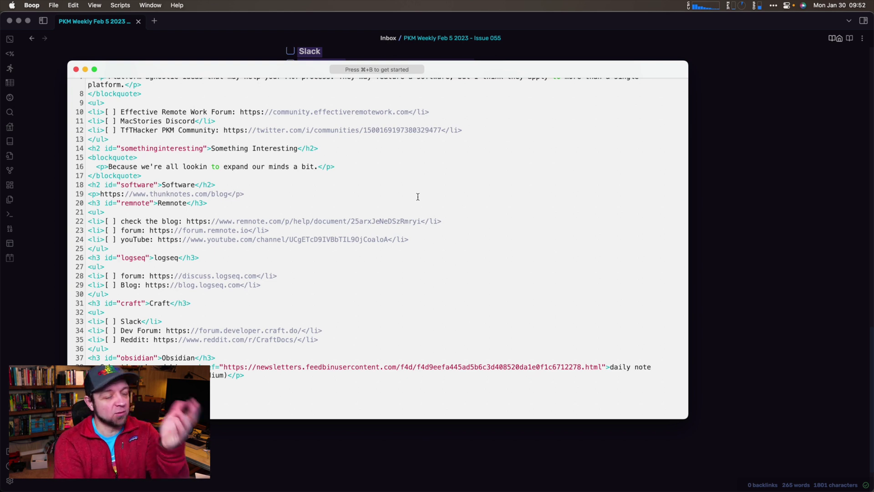
pyautogui.click(76, 70)
# Step: Add the paragraph "This is some text with a footnote." below the blockquote in the Bigger Ideas section
pyautogui.scroll(10, 416, 195)
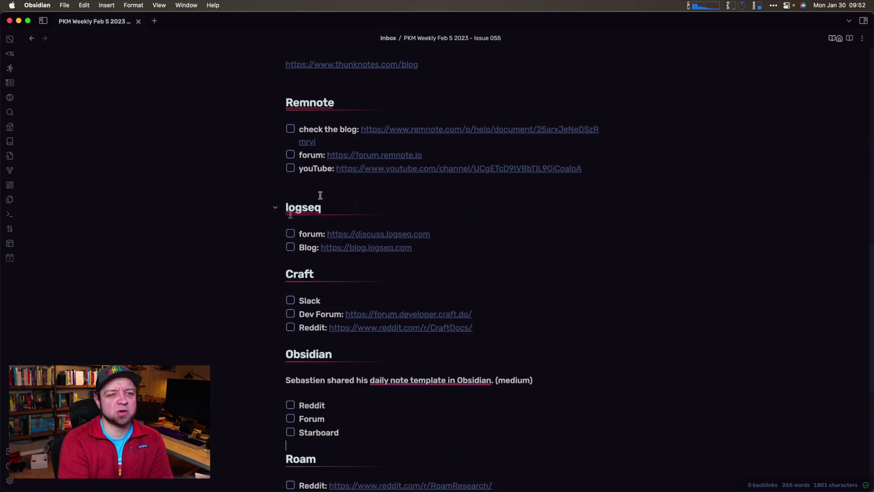
pyautogui.scroll(15, 320, 195)
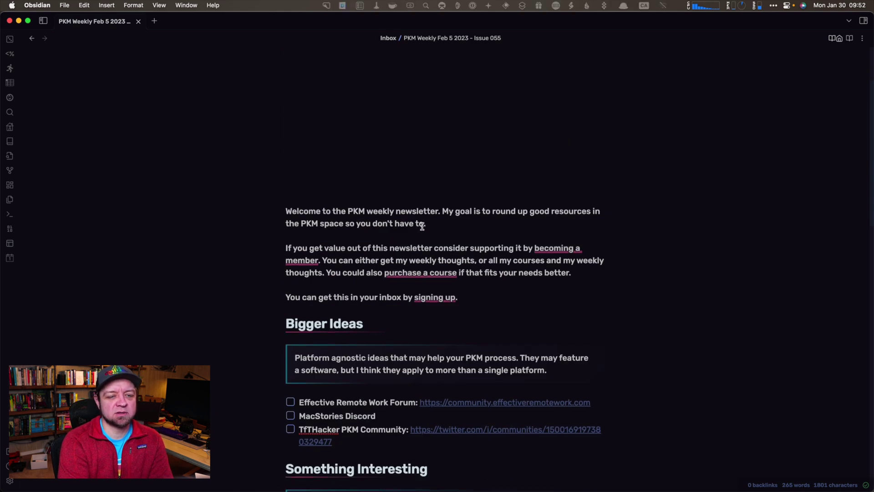
pyautogui.scroll(-4, 455, 218)
pyautogui.click(546, 191)
pyautogui.press('Return')
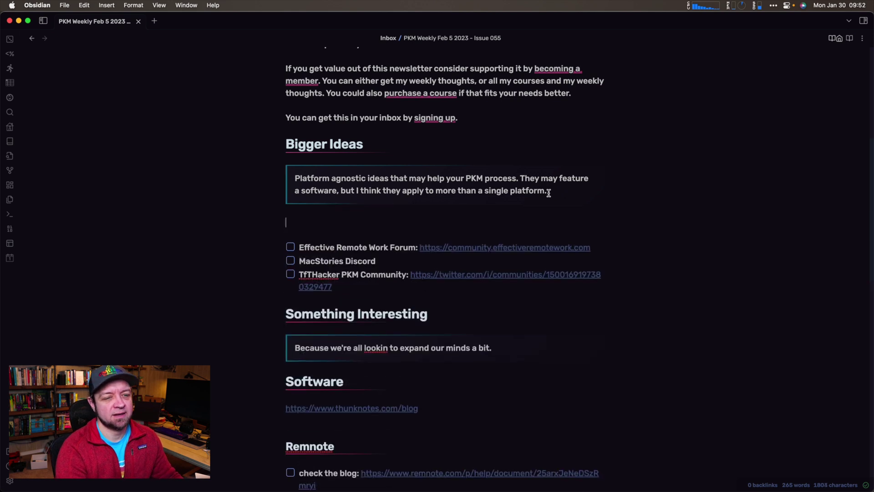
pyautogui.scroll(2, 549, 193)
pyautogui.write('This is some text with a footnote.')
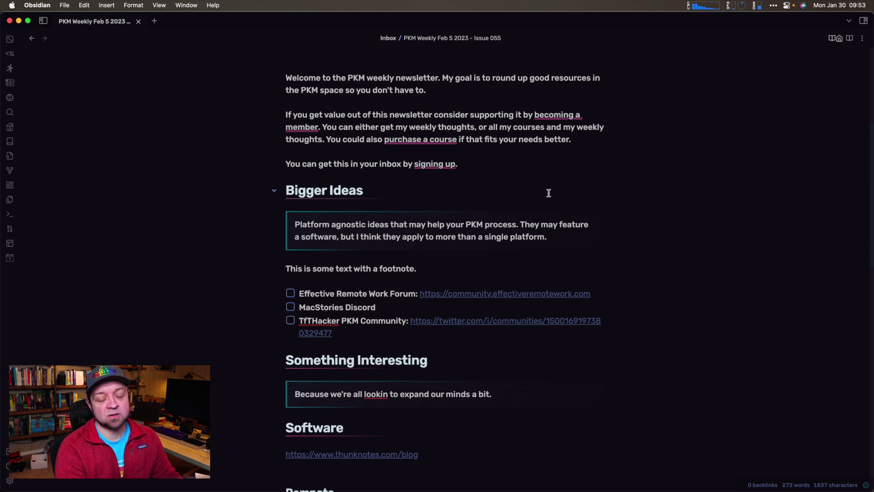
# Step: Insert a footnote at the end of the new Bigger Ideas sentence with the text "this is the footnote for the note"
pyautogui.press('super+shift+f')
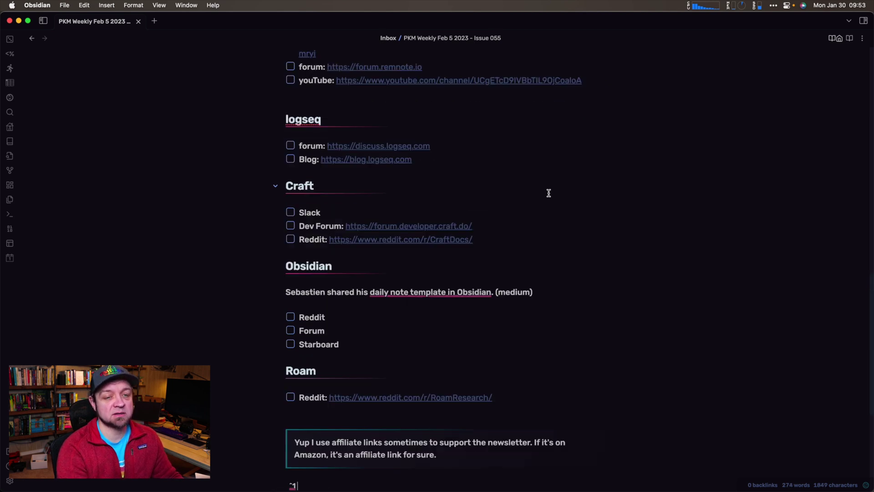
pyautogui.write('th')
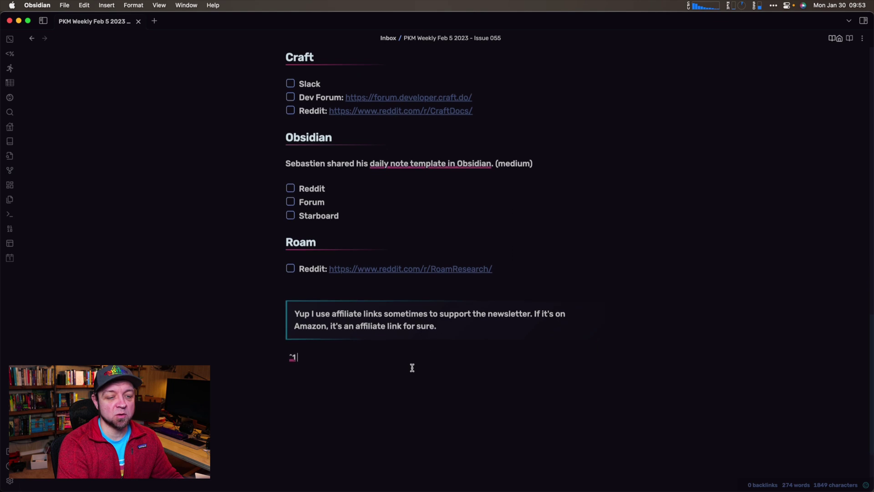
pyautogui.write('is is the footnote fo')
pyautogui.press('BackSpace')
pyautogui.press('BackSpace')
pyautogui.write('ote for ')
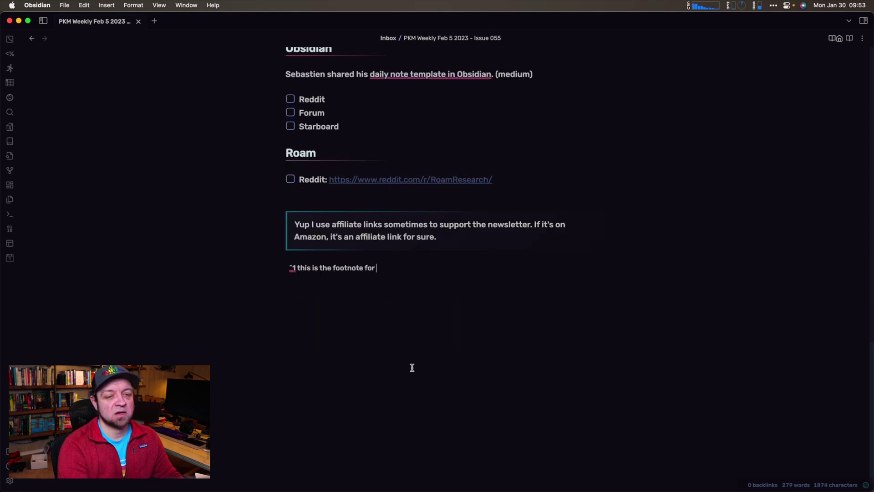
pyautogui.write('the note')
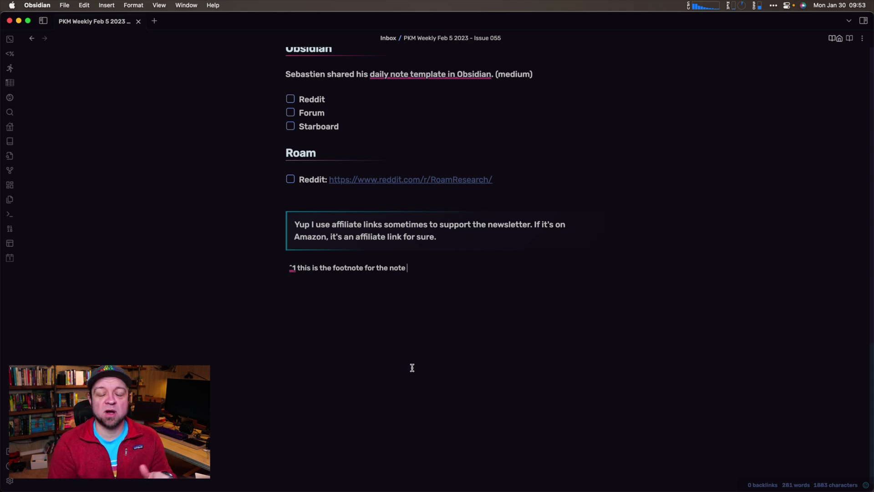
# Step: Delete the footnote's text line and the blank line before it at the end of the note
pyautogui.press('super+Left')
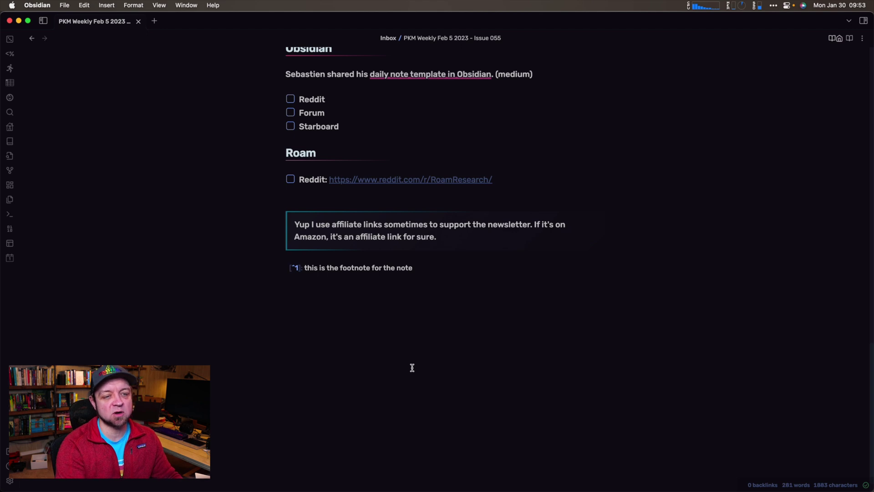
pyautogui.press('shift+super+Right')
pyautogui.press('super+v')
pyautogui.press('super+z')
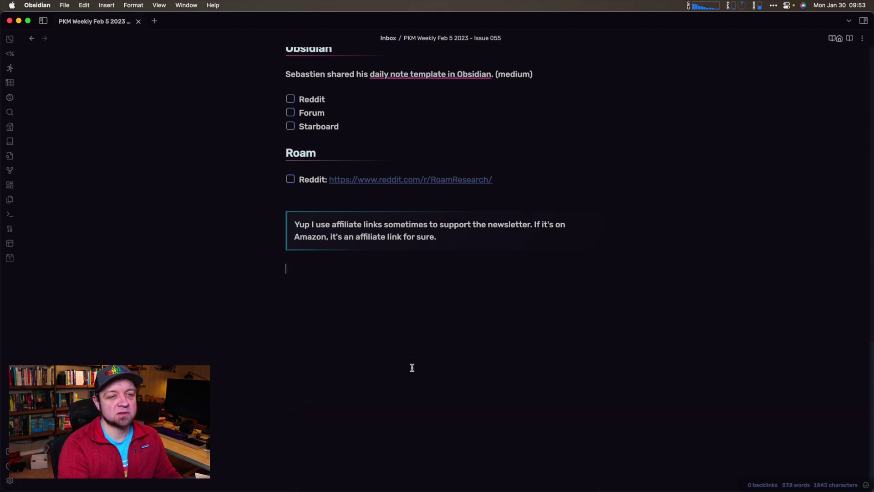
pyautogui.press('BackSpace')
pyautogui.press('BackSpace')
pyautogui.scroll(15, 412, 368)
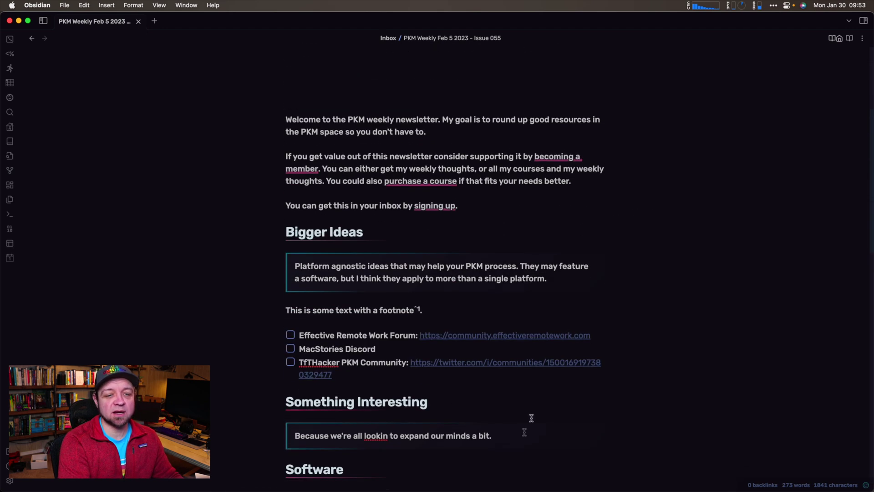
# Step: Delete the "This is some text with a footnote" line below the blockquote in the Bigger Ideas section
pyautogui.click(432, 309)
pyautogui.press('super+d')
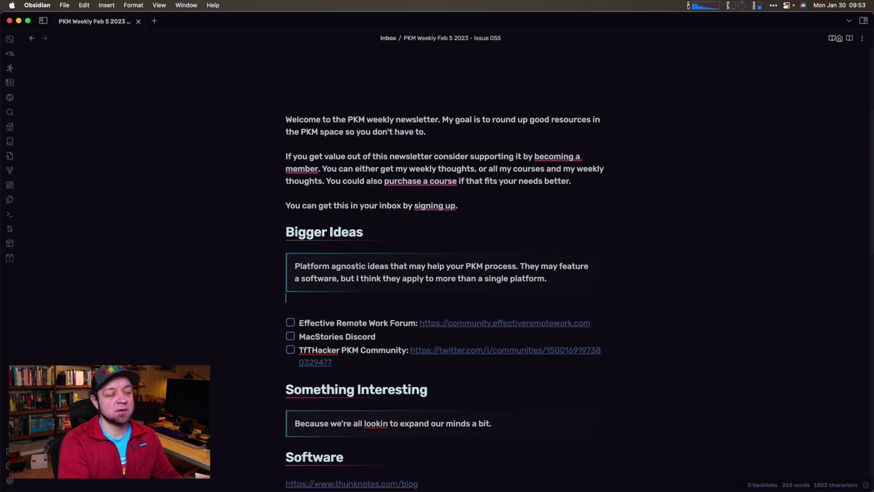
# Step: Bring up the note "The Obsidian Plugins that Stuck" and clear the bullet text under "Where I Want to Take Obsidian in 2023"
pyautogui.press('super+o')
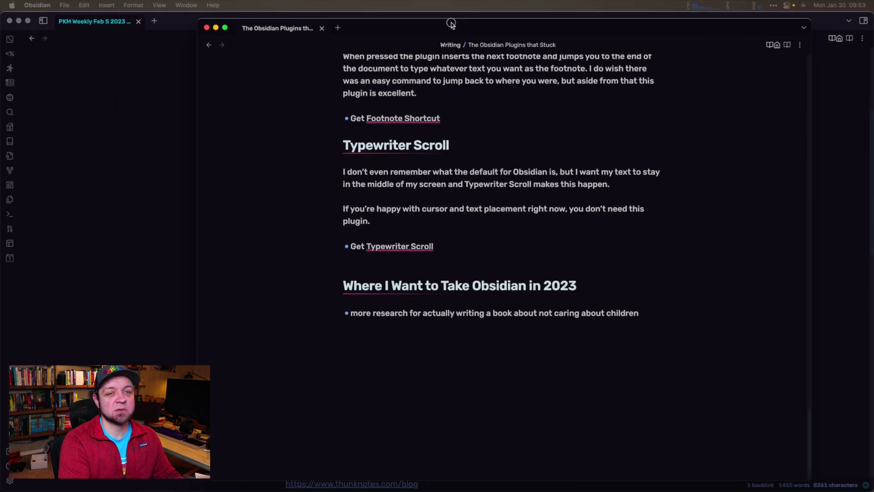
pyautogui.press('super+shift+Left')
pyautogui.press('BackSpace')
pyautogui.press('BackSpace')
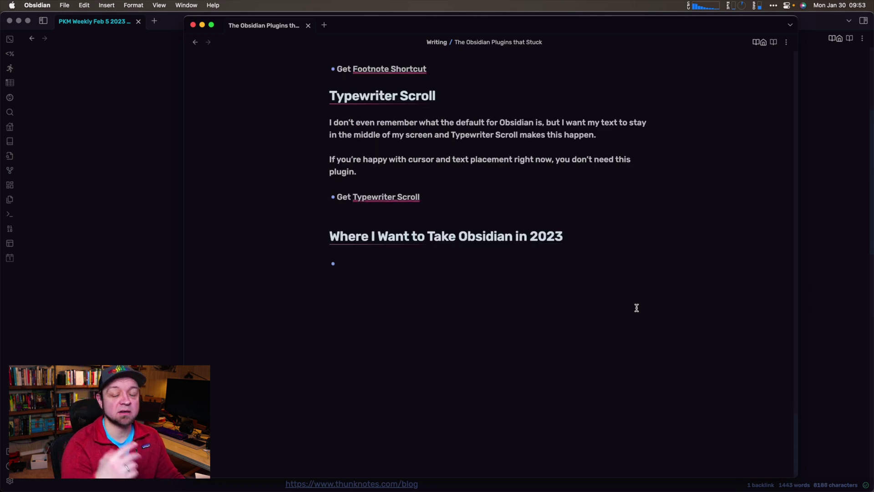
# Step: Write the bullets "write a book" and "do more research on stuff outside PKM space" under the 2023 heading
pyautogui.write('write a book')
pyautogui.press('Return')
pyautogui.write('do more research ')
pyautogui.write('on stuff out ')
pyautogui.write('ide ')
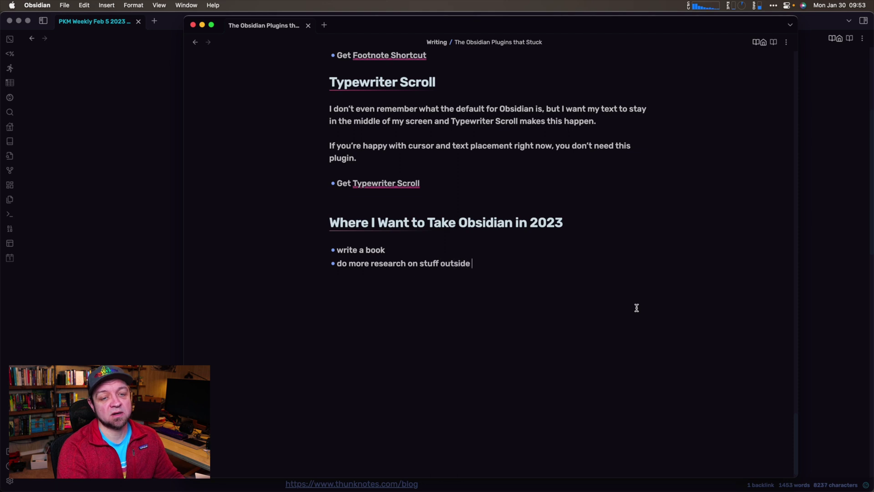
pyautogui.write('PKM space')
pyautogui.press('Return')
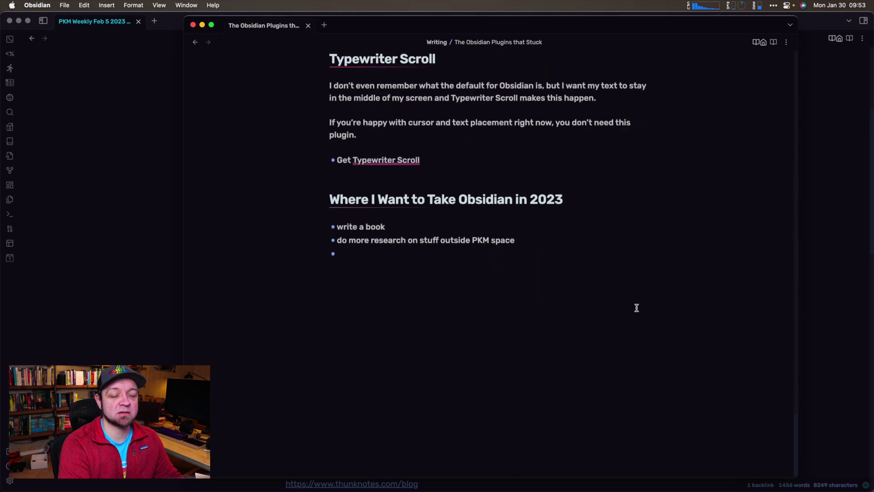
# Step: Write a third bullet reading "I just feel like I'm mostly talking about PKM instead of diving deeper into my notes"
pyautogui.write("I just feel like I'm mostly talking about PKM i")
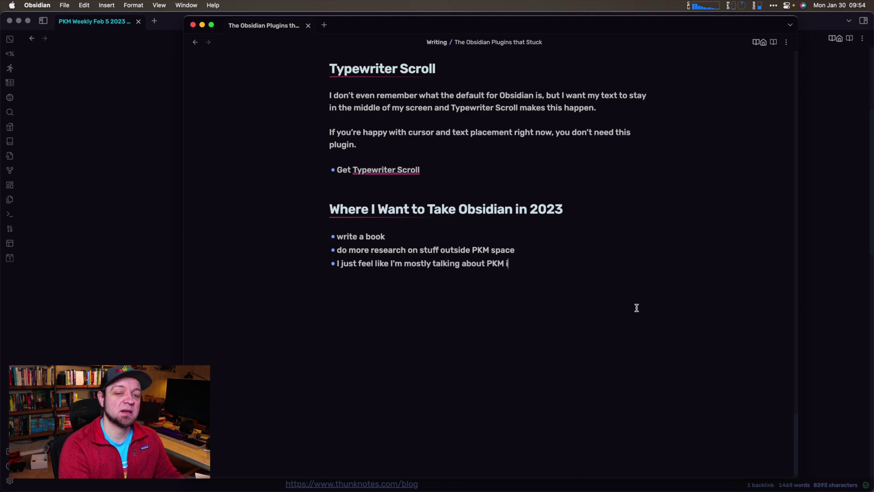
pyautogui.write('nstead of divi')
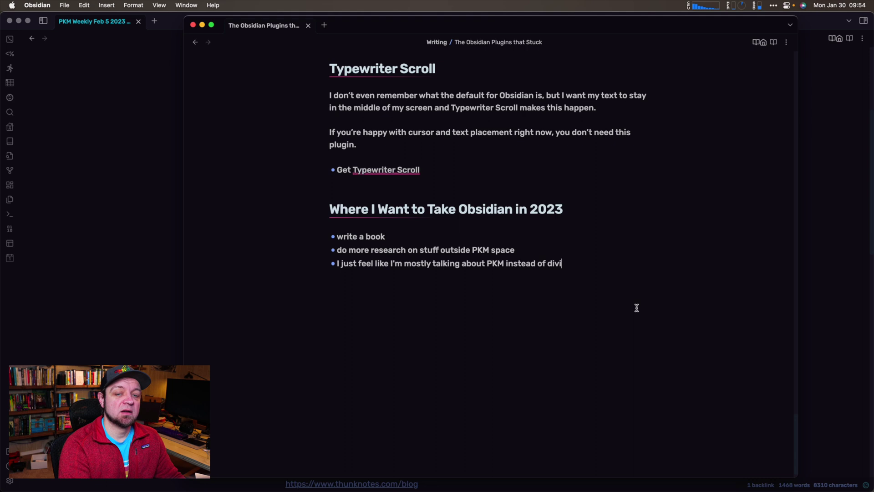
pyautogui.write('ng deeper into my notes')
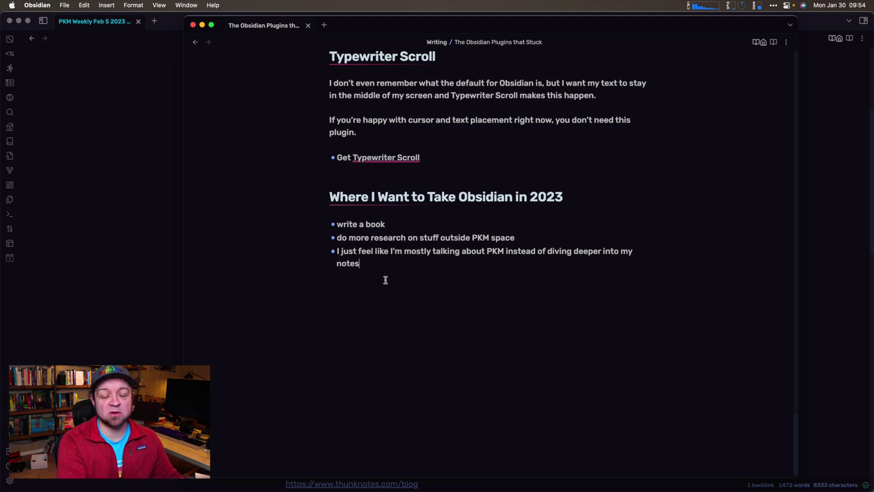
# Step: Add two line breaks after the paragraph in the Copy to HTML section and delete them again
pyautogui.scroll(7, 400, 285)
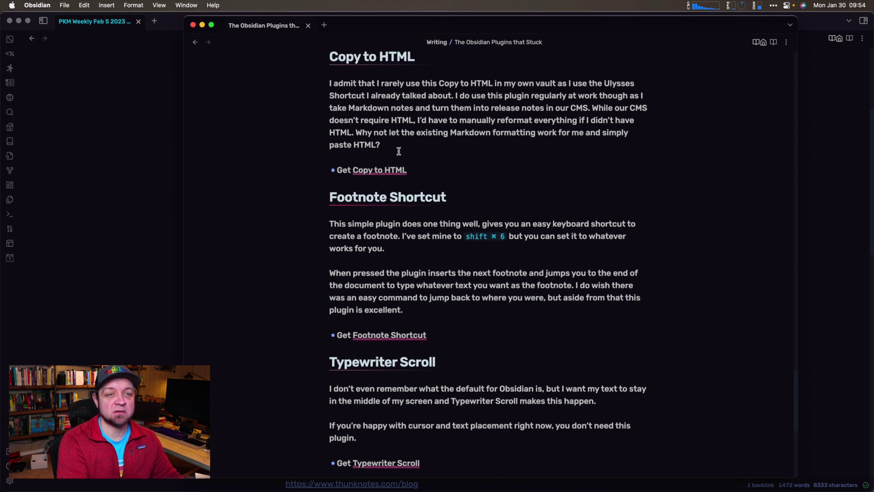
pyautogui.click(398, 147)
pyautogui.press('Return')
pyautogui.press('Return')
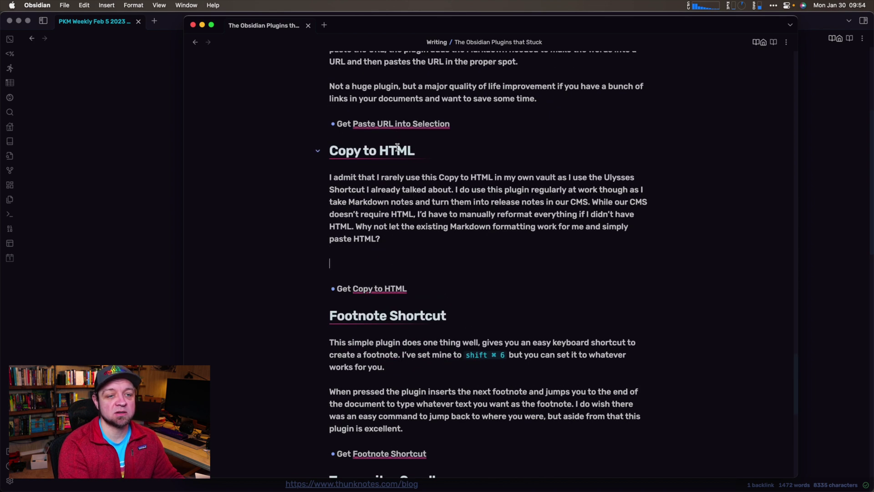
pyautogui.press('BackSpace')
pyautogui.press('BackSpace')
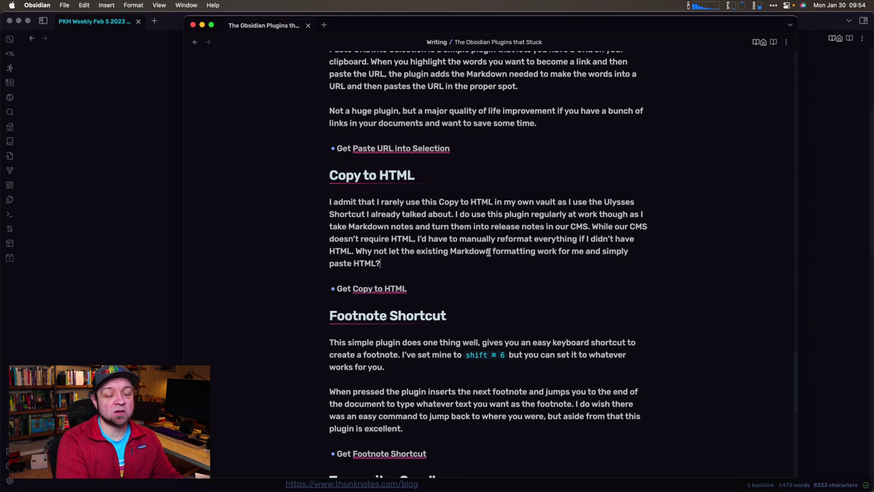
pyautogui.scroll(-2, 502, 262)
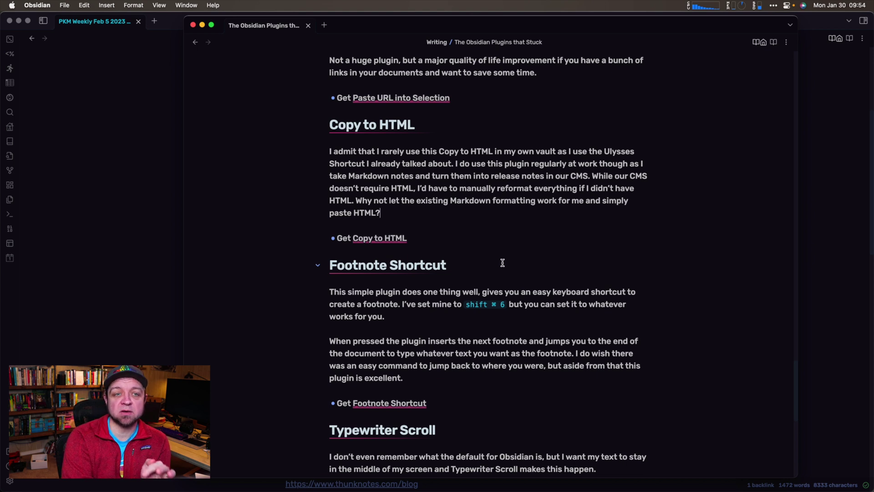
pyautogui.scroll(-10, 503, 262)
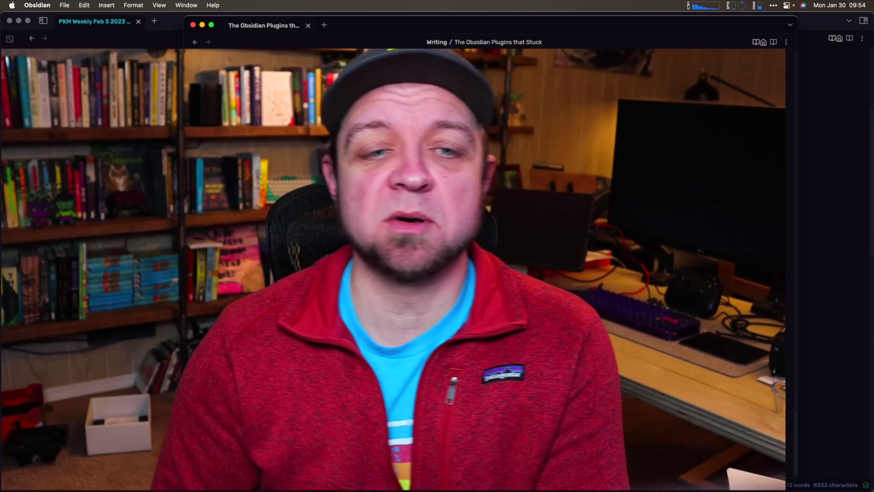